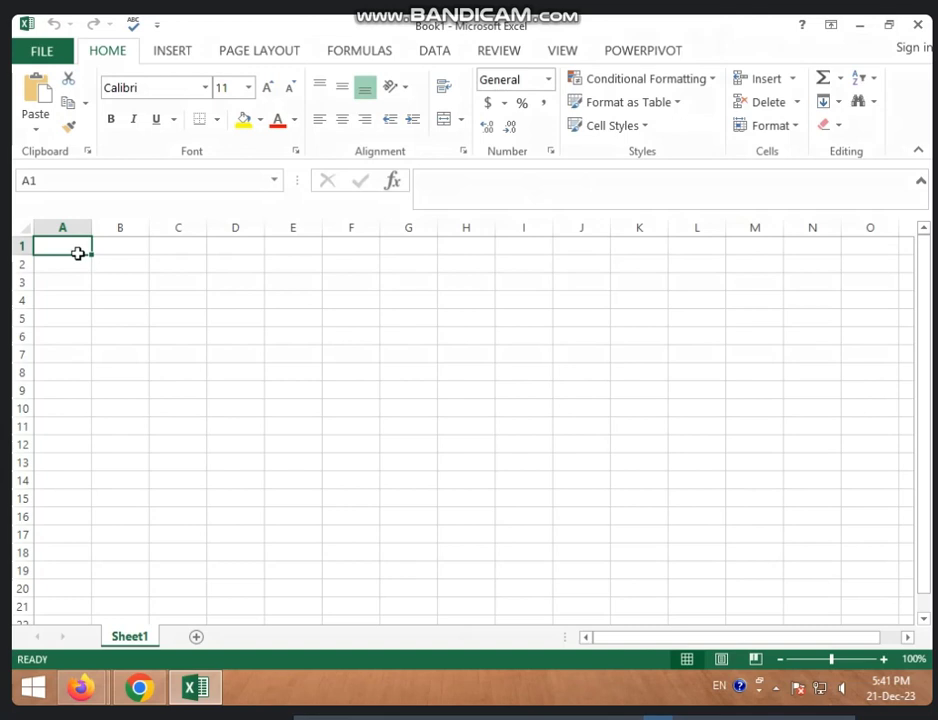
# Step: Enter the headings DATE in cell A1 and PART. in cell B1
pyautogui.write('DA')
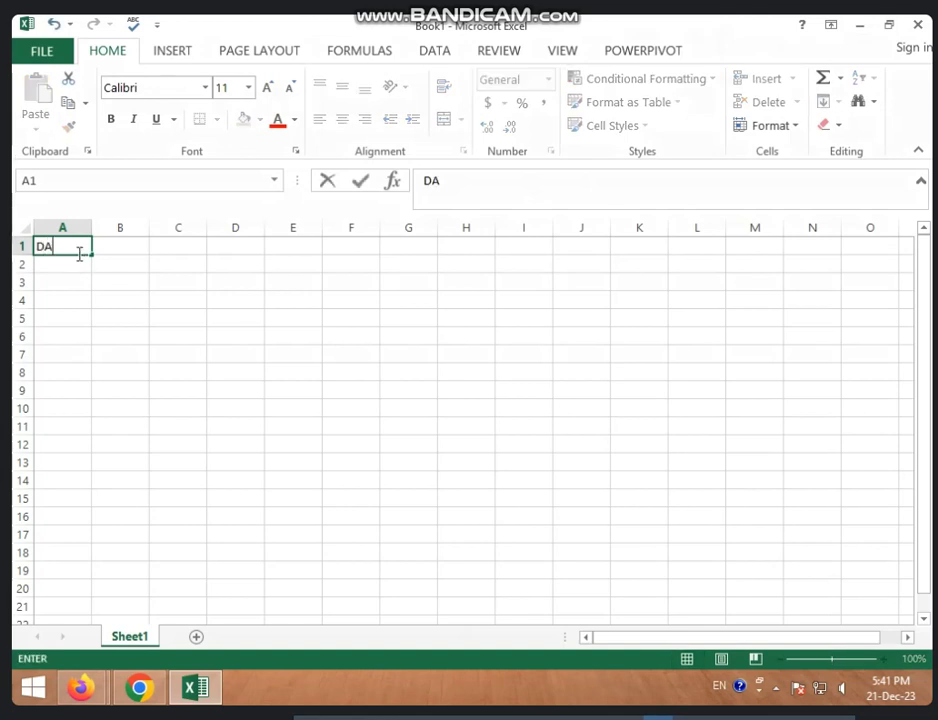
pyautogui.write('TE')
pyautogui.press('Tab')
pyautogui.write('PA')
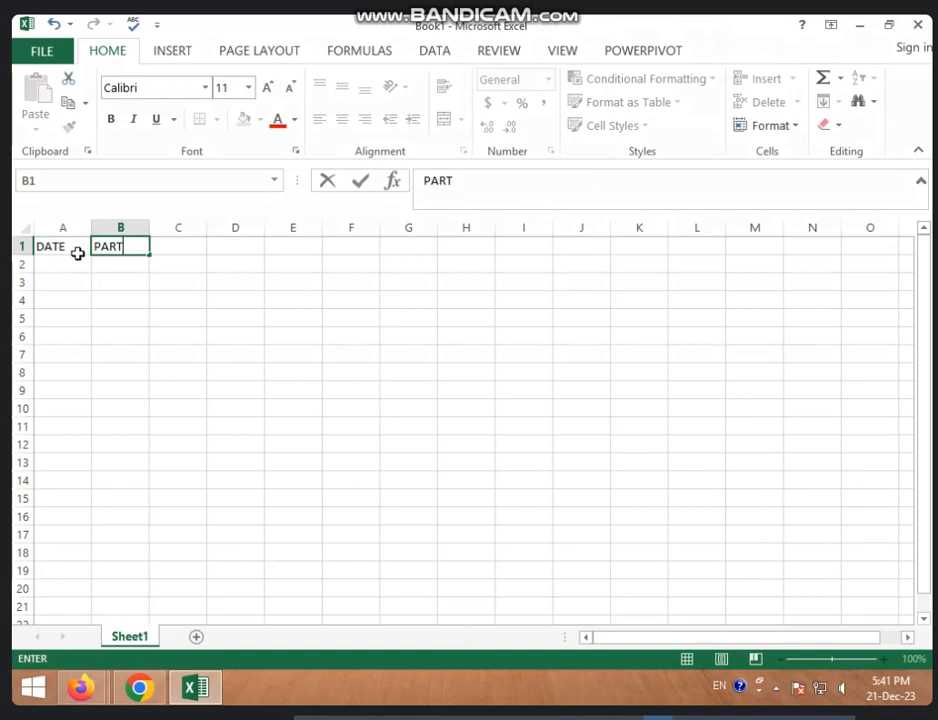
pyautogui.write('RT.')
pyautogui.press('BackSpace')
pyautogui.write('.')
pyautogui.press('Tab')
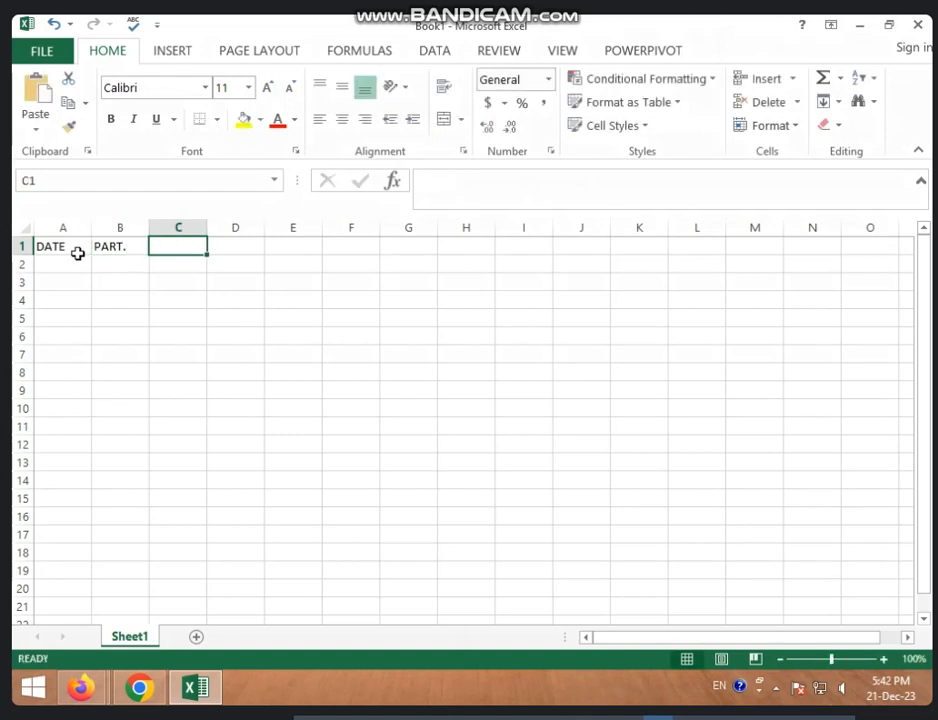
# Step: Enter the headings LF, AMT (DR.) and AMT (CR.) in cells C1 to E1
pyautogui.write('LF')
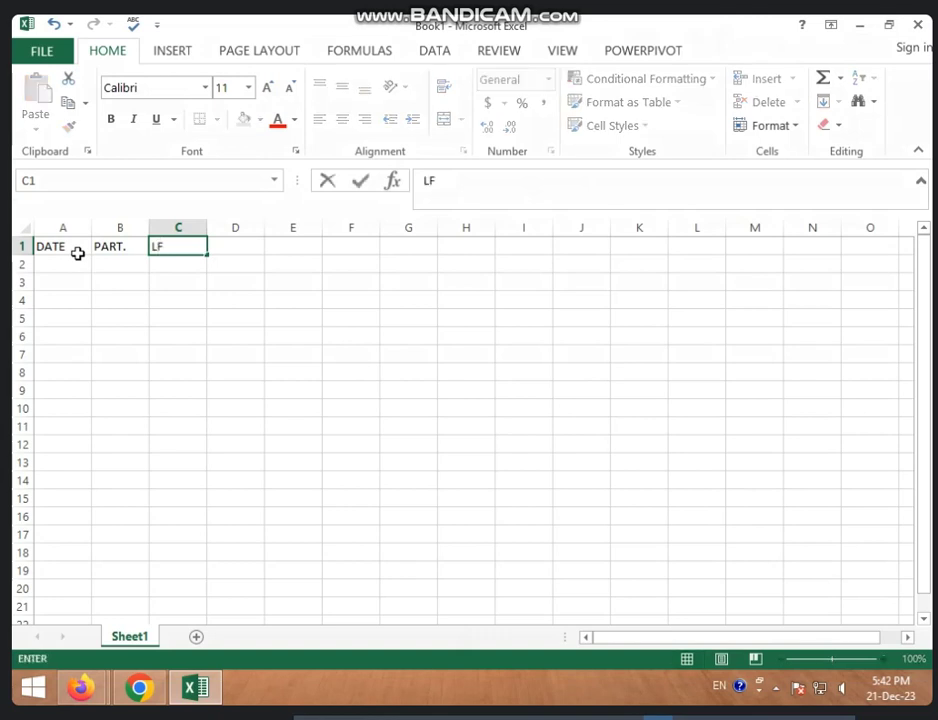
pyautogui.press('Tab')
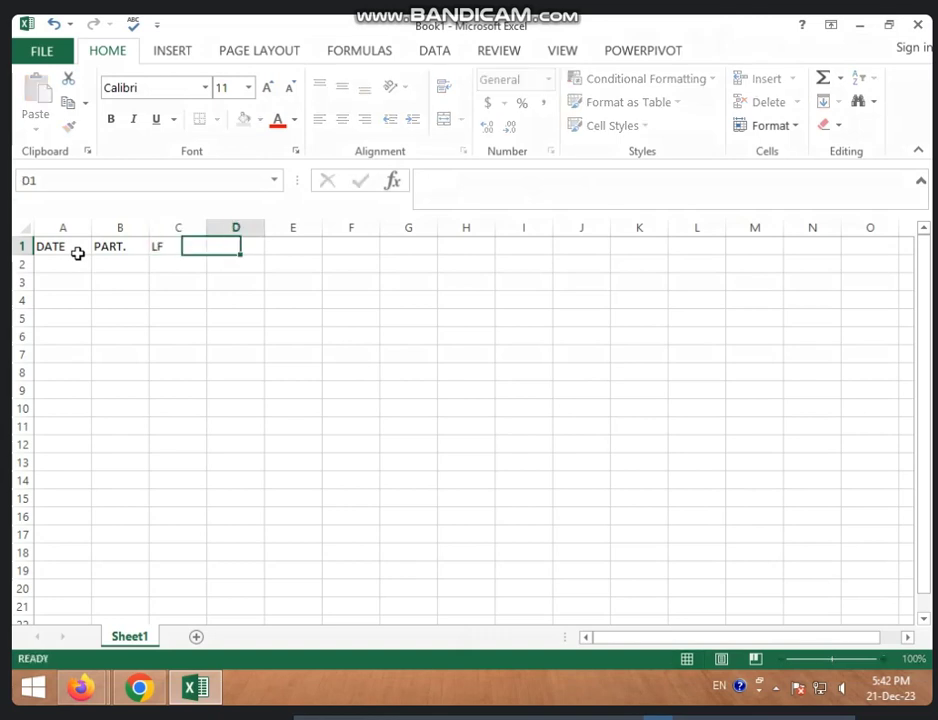
pyautogui.write('AMT')
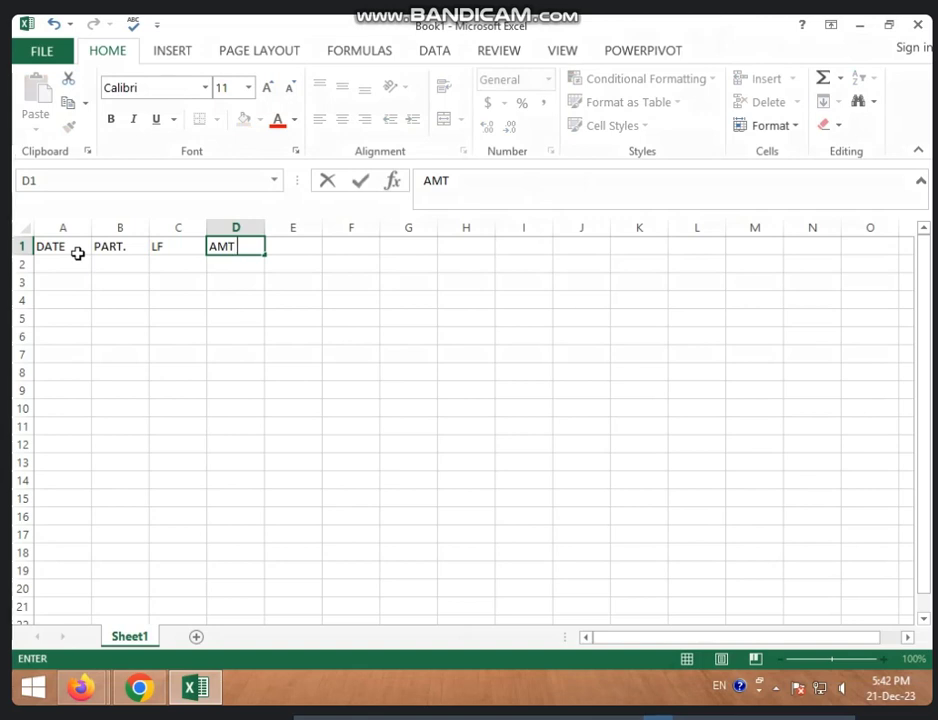
pyautogui.write(' (DR.')
pyautogui.press('Tab')
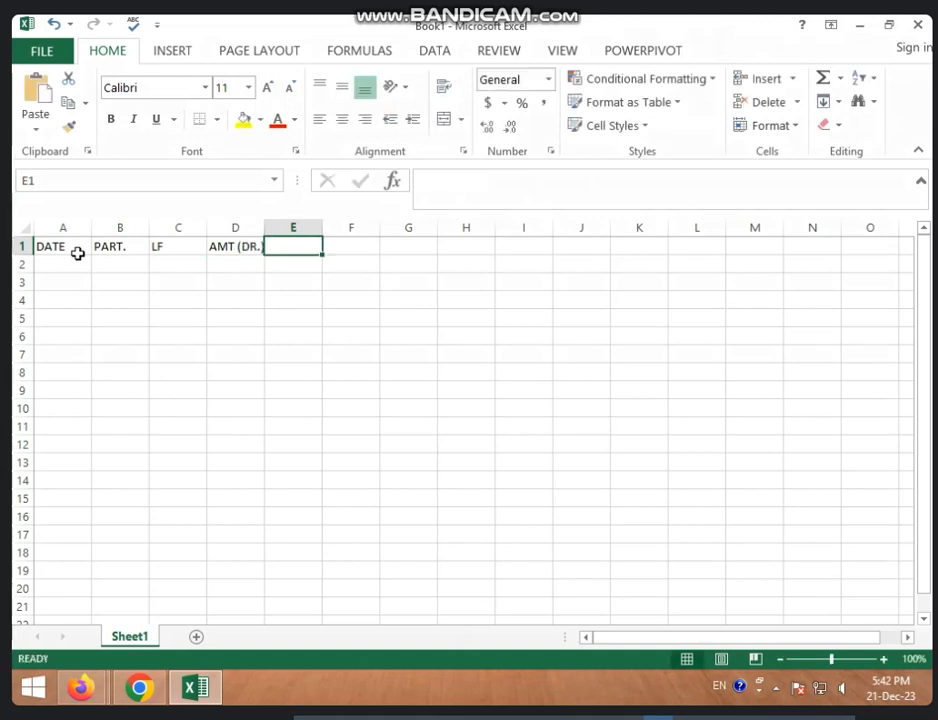
pyautogui.write('AMT')
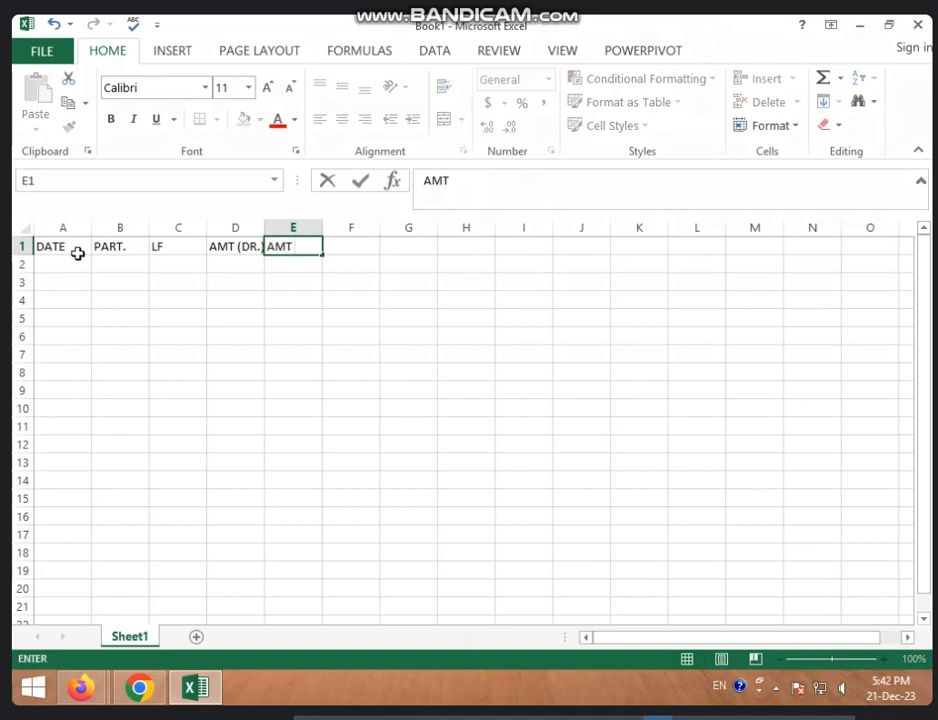
pyautogui.write(' (CR.)')
pyautogui.click(389, 314)
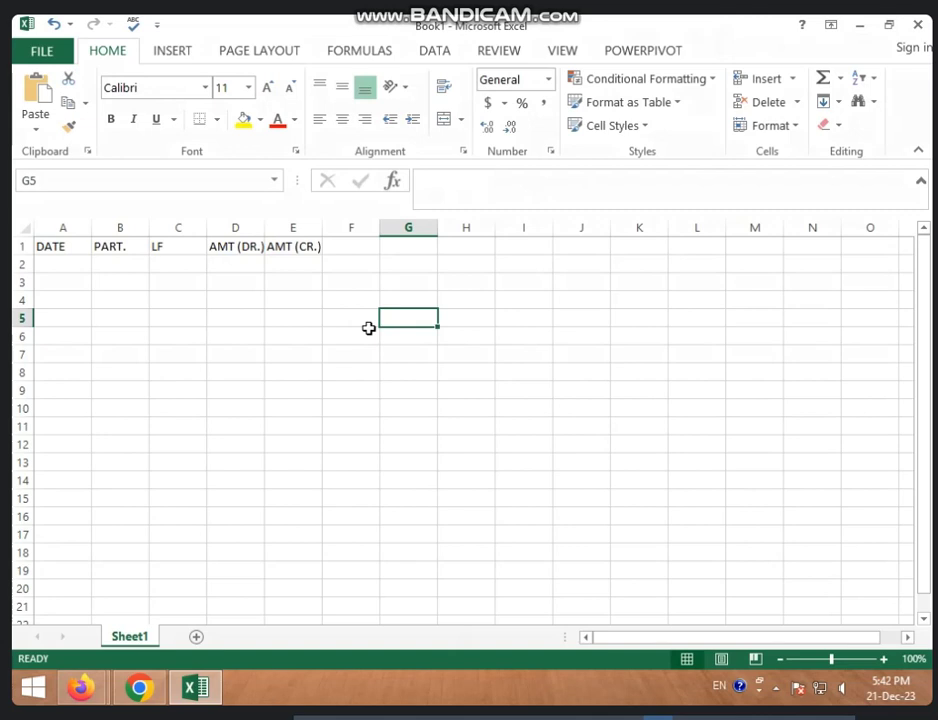
pyautogui.click(302, 250)
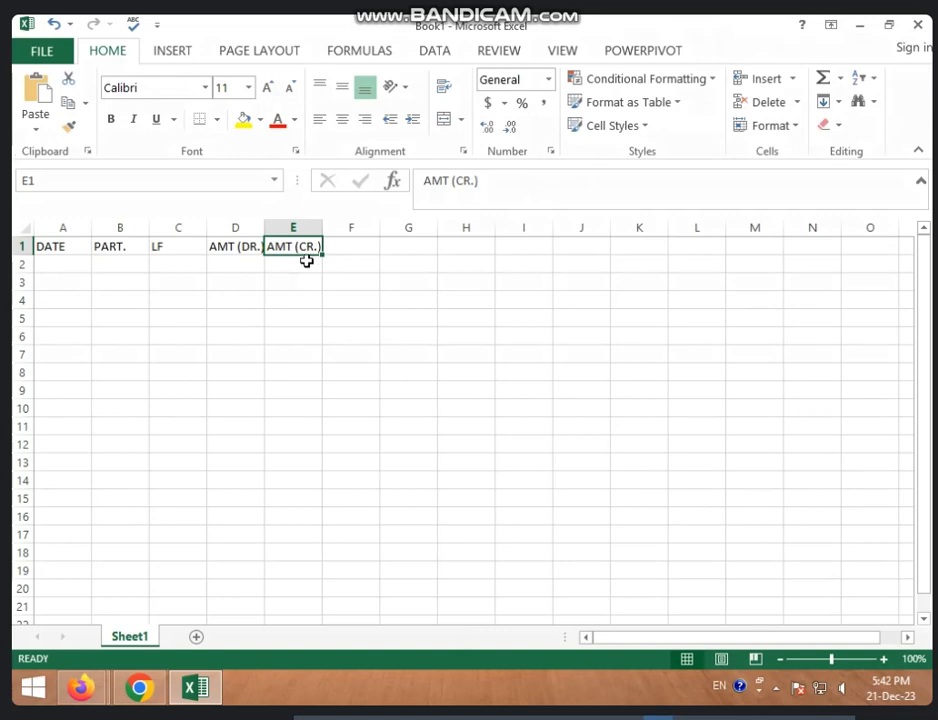
pyautogui.click(250, 249)
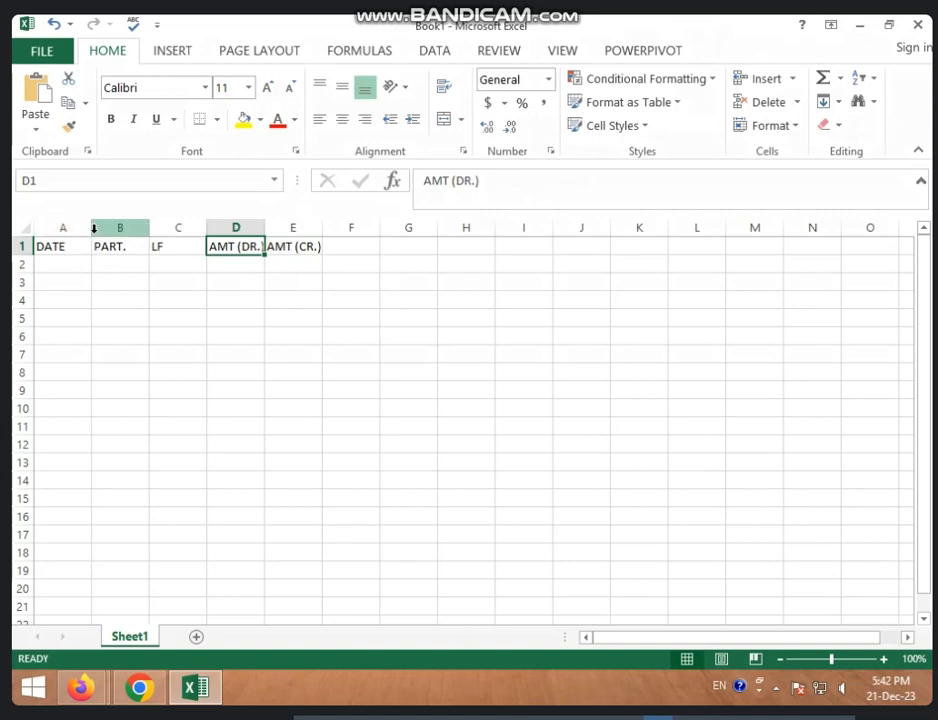
# Step: Adjust the column widths: widen A slightly, B greatly and D and E equally, and narrow the LF column C
pyautogui.moveTo(91, 230); pyautogui.dragTo(101, 231)
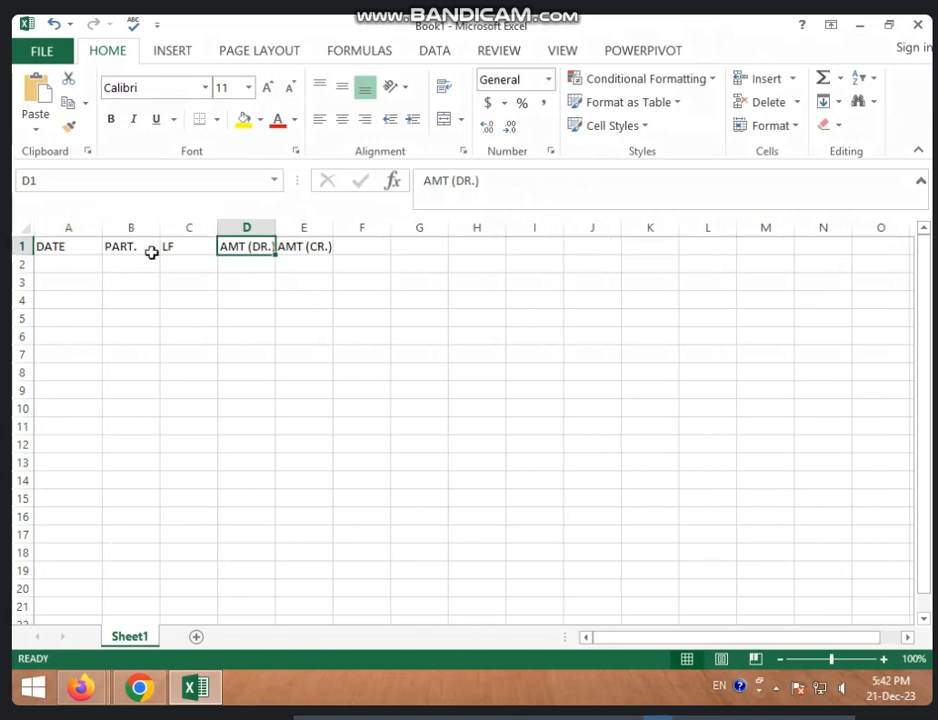
pyautogui.moveTo(159, 230); pyautogui.dragTo(341, 241)
pyautogui.click(388, 243)
pyautogui.moveTo(397, 234); pyautogui.dragTo(381, 236)
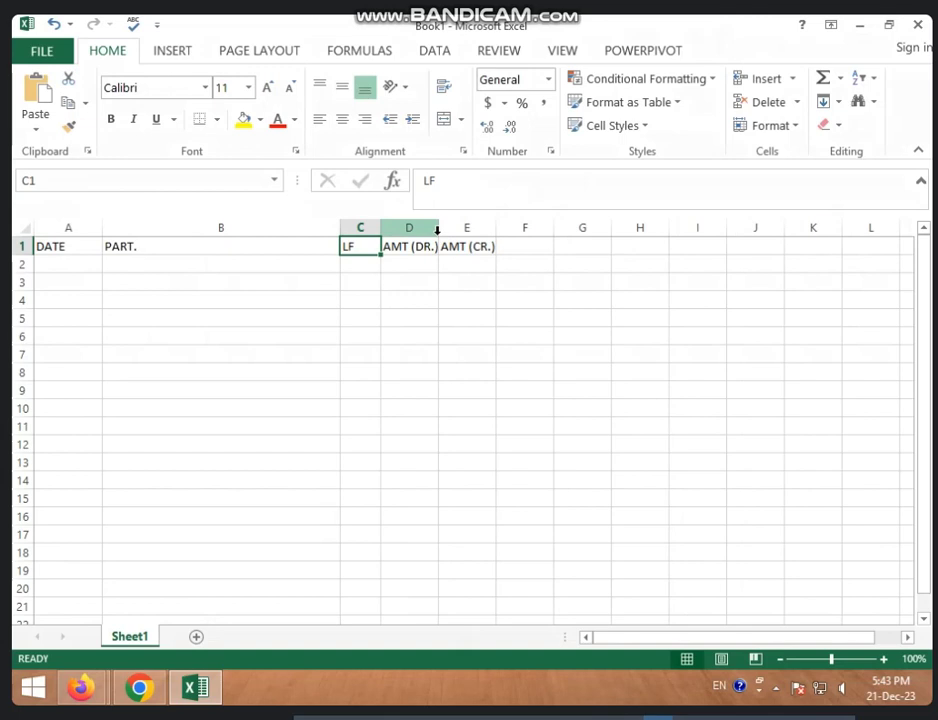
pyautogui.moveTo(437, 230); pyautogui.dragTo(471, 237)
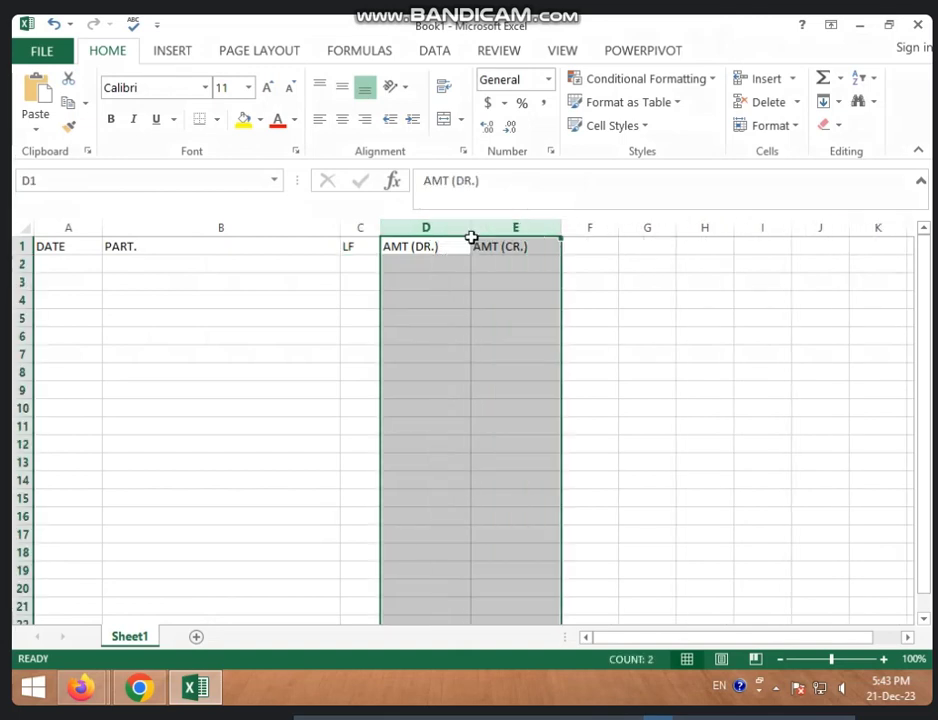
pyautogui.click(225, 298)
# Step: Format the header cells A1:E1 with font size 16 and centre alignment
pyautogui.moveTo(88, 247); pyautogui.dragTo(480, 244)
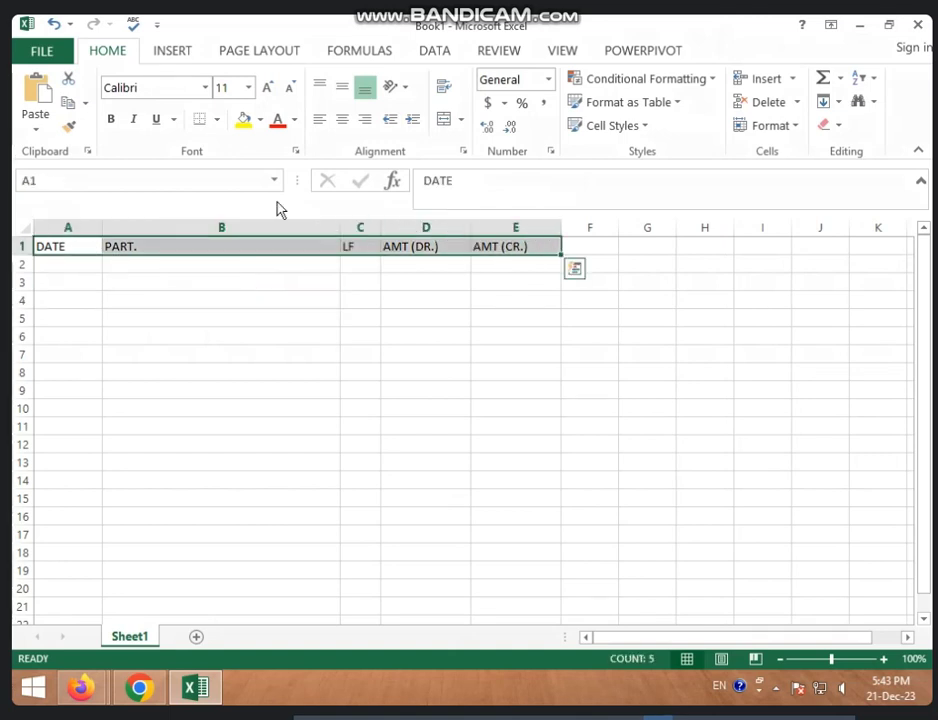
pyautogui.click(268, 88)
pyautogui.click(270, 88)
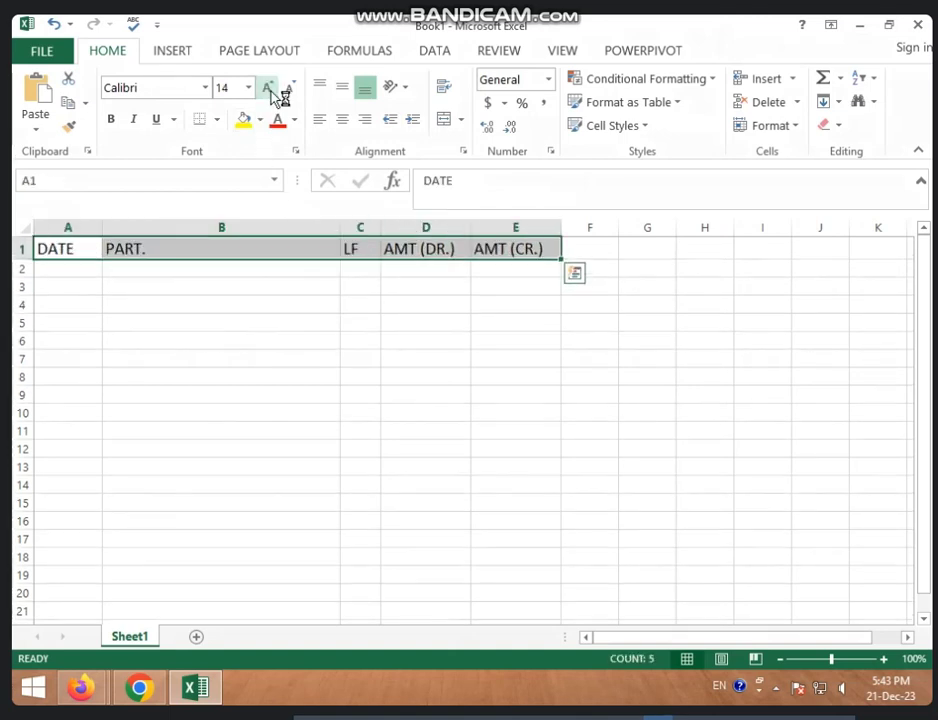
pyautogui.click(270, 88)
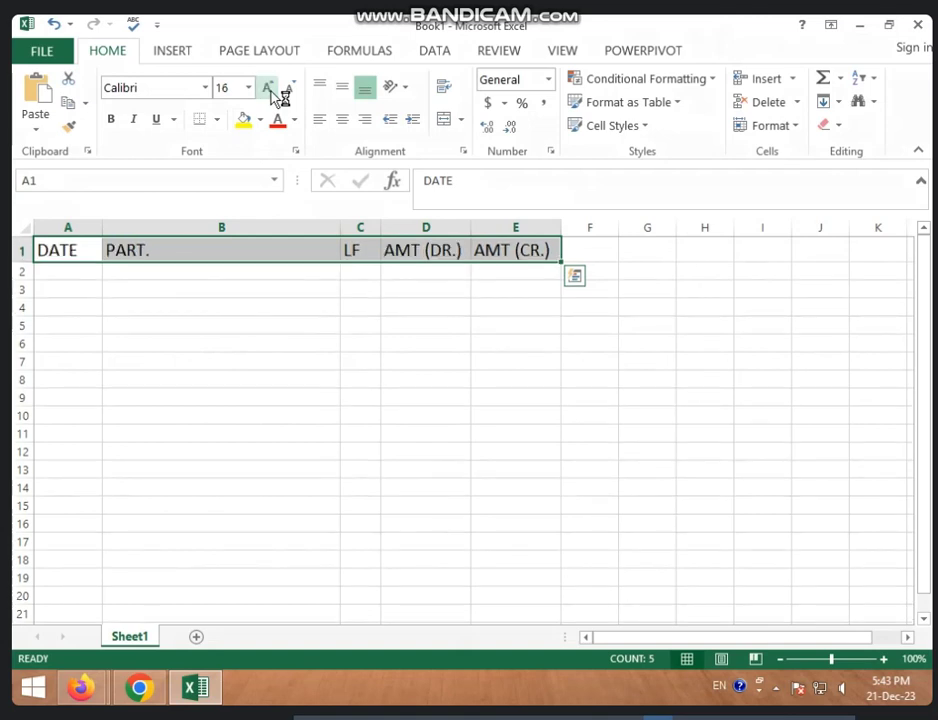
pyautogui.click(345, 121)
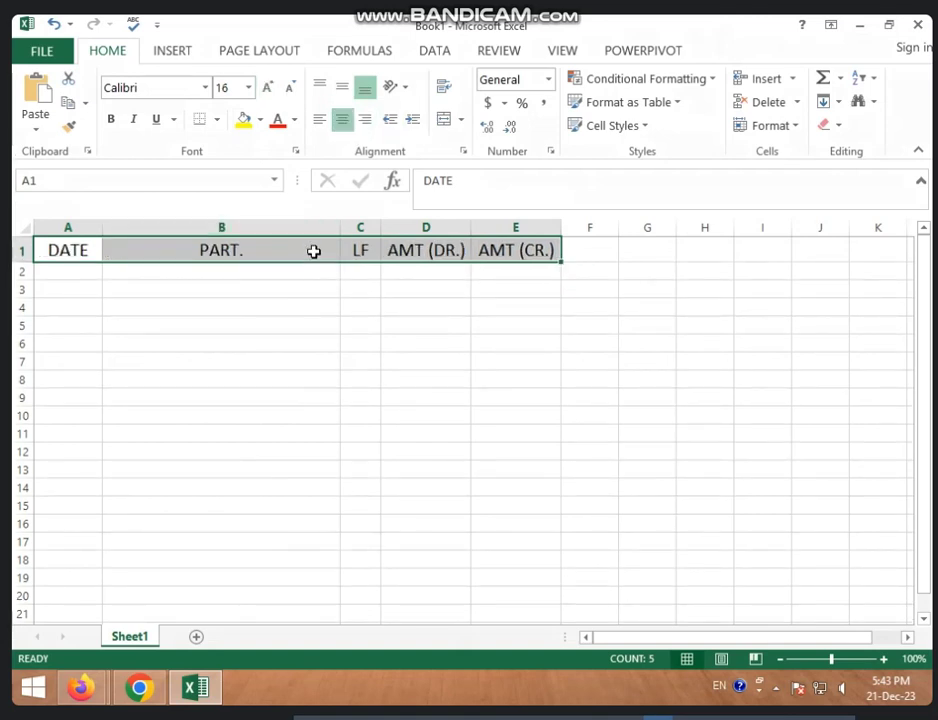
# Step: Apply All Borders to the range A1:E19 to form the journal grid
pyautogui.click(313, 251)
pyautogui.moveTo(69, 253); pyautogui.dragTo(500, 582)
pyautogui.click(214, 119)
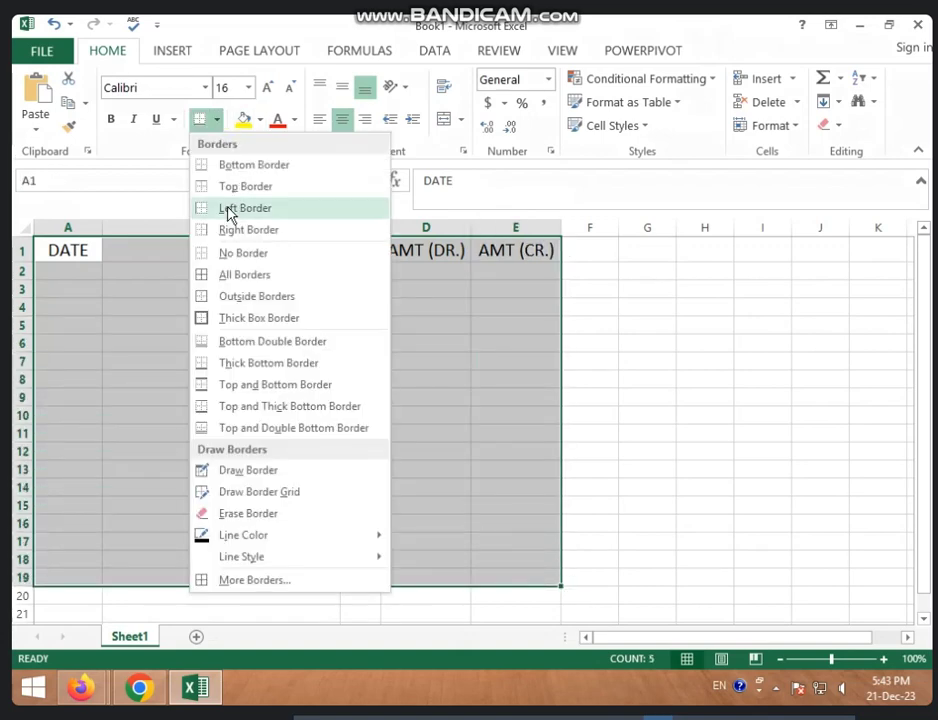
pyautogui.click(241, 274)
pyautogui.click(193, 342)
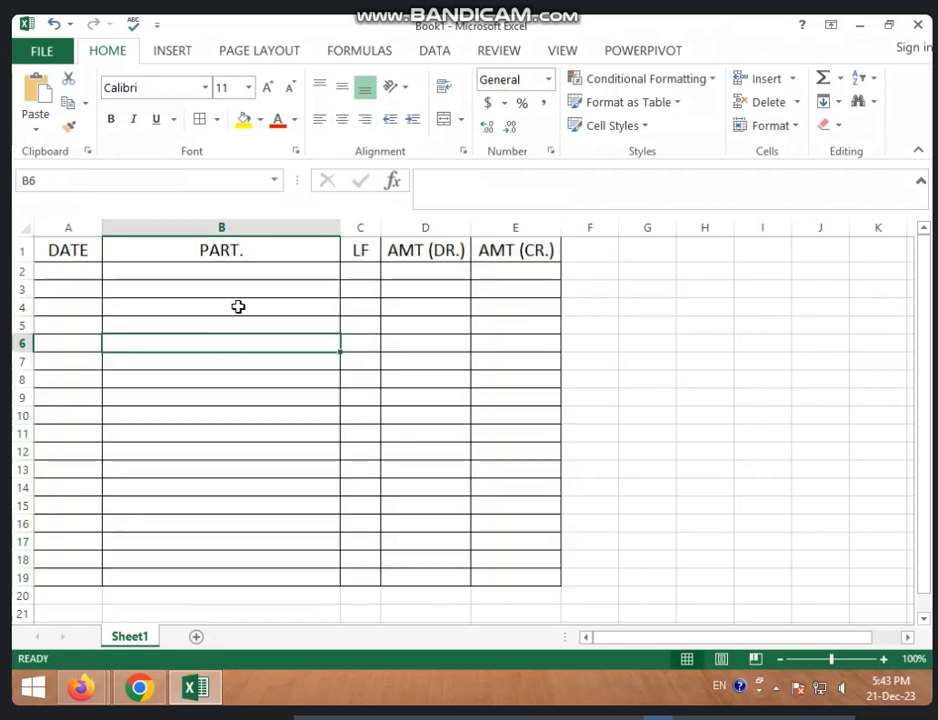
# Step: Enter the date 10/5/2023 in cell A3 under the DATE heading
pyautogui.click(87, 277)
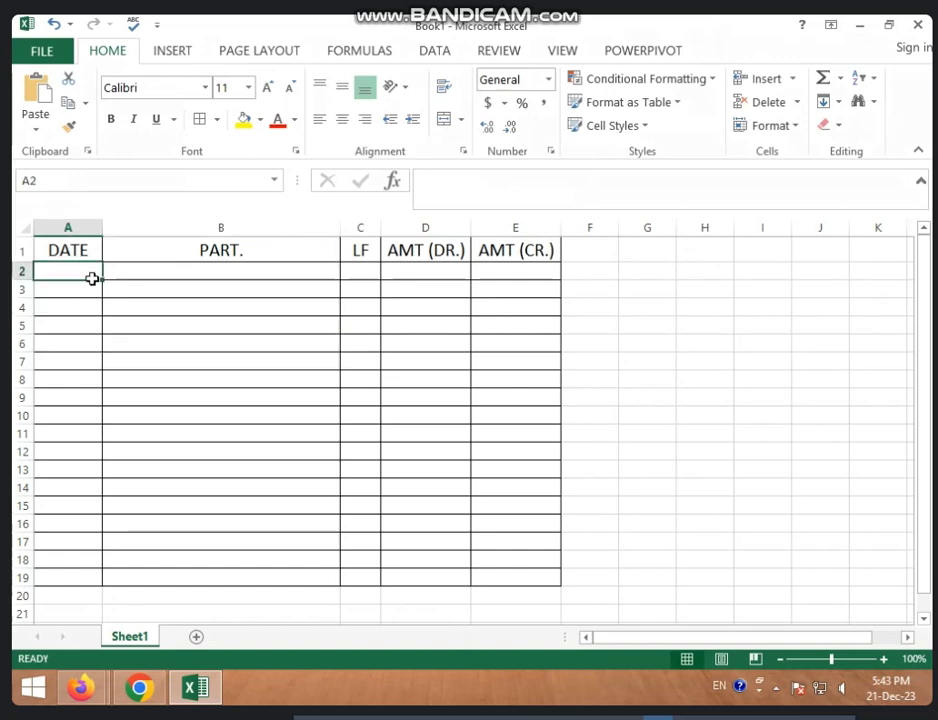
pyautogui.click(82, 293)
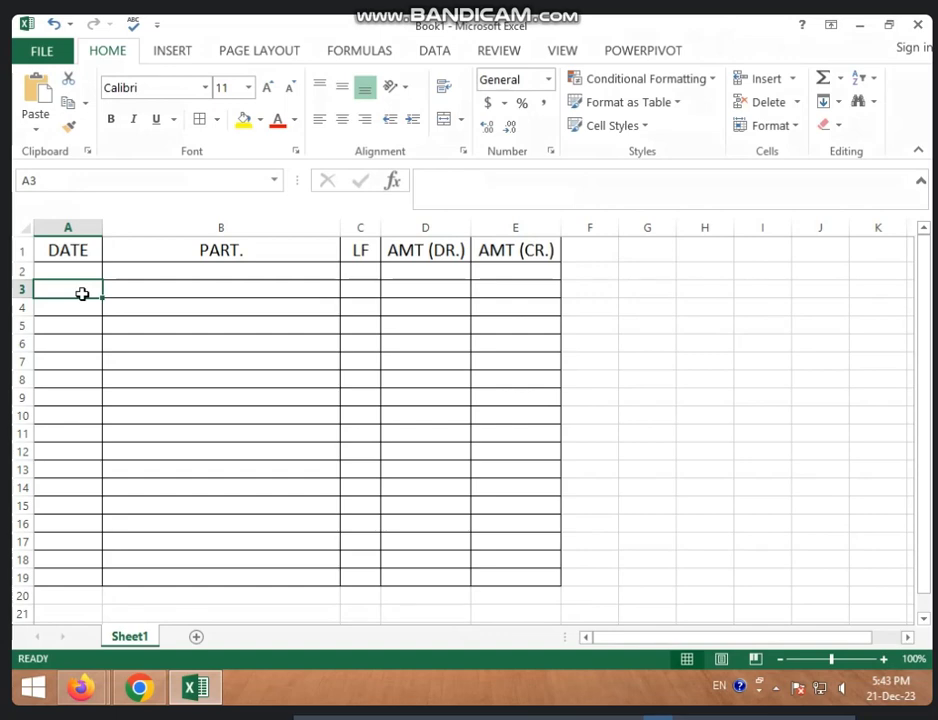
pyautogui.write('10/')
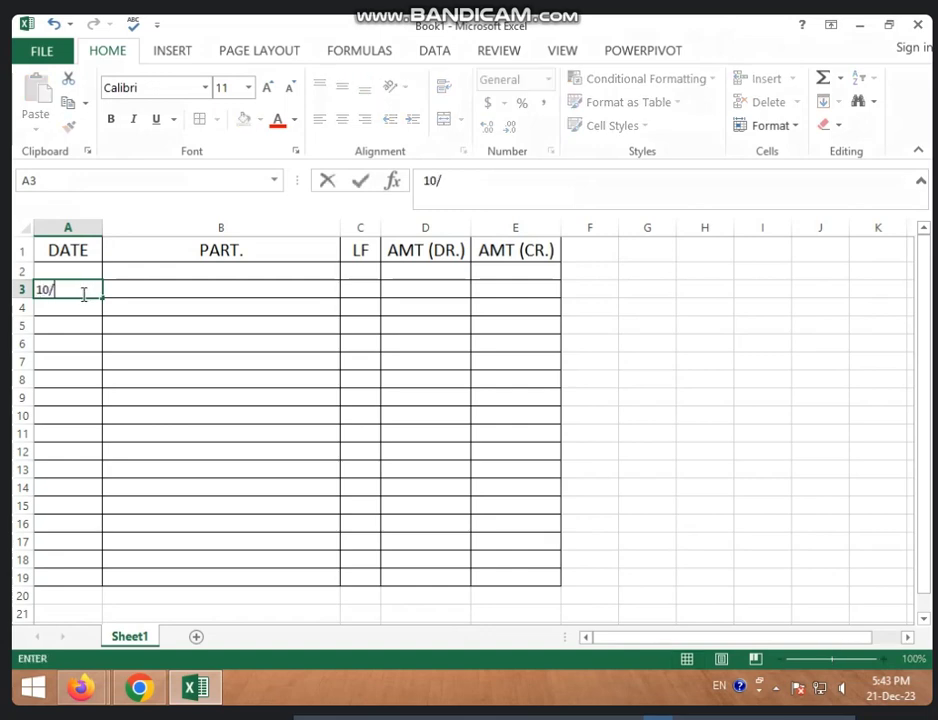
pyautogui.write('5/2023')
pyautogui.press('Tab')
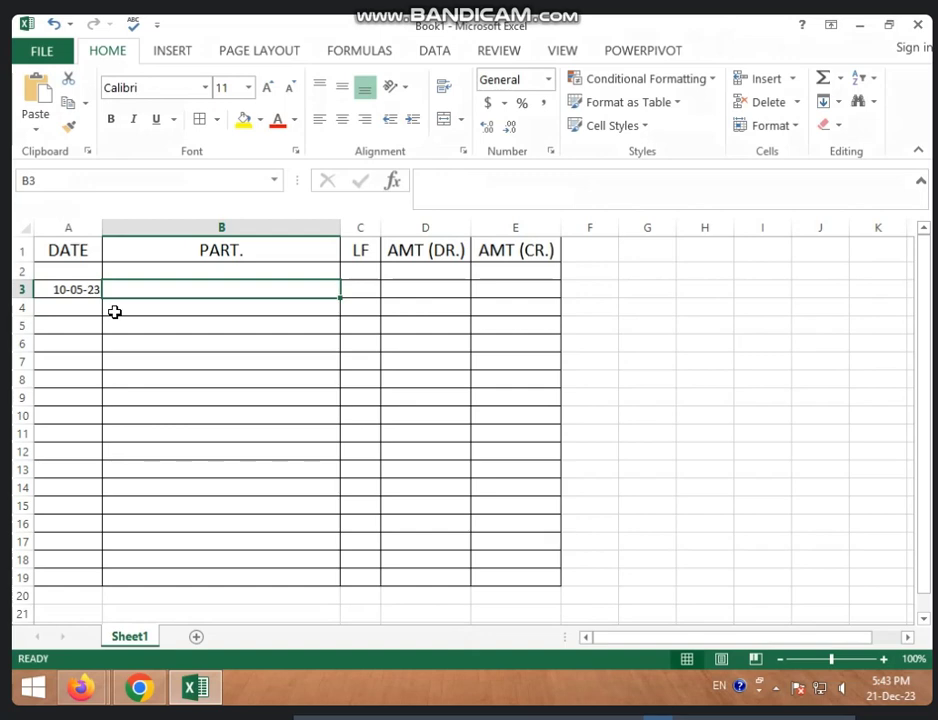
# Step: Enter 1 in cell A3 and set its number format to General
pyautogui.click(79, 292)
pyautogui.write('1')
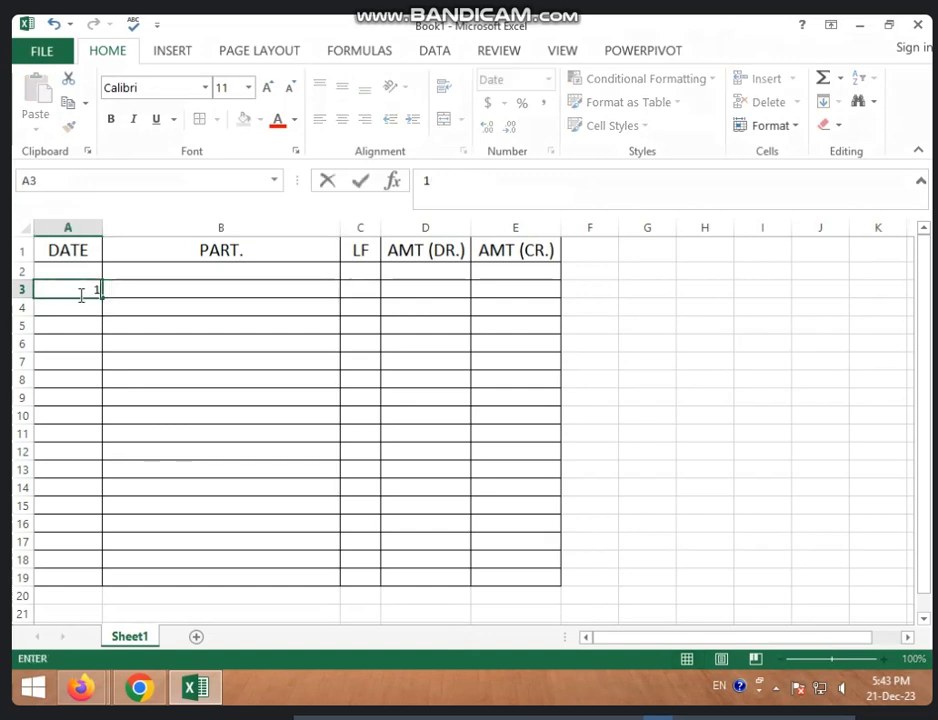
pyautogui.click(104, 338)
pyautogui.click(86, 290)
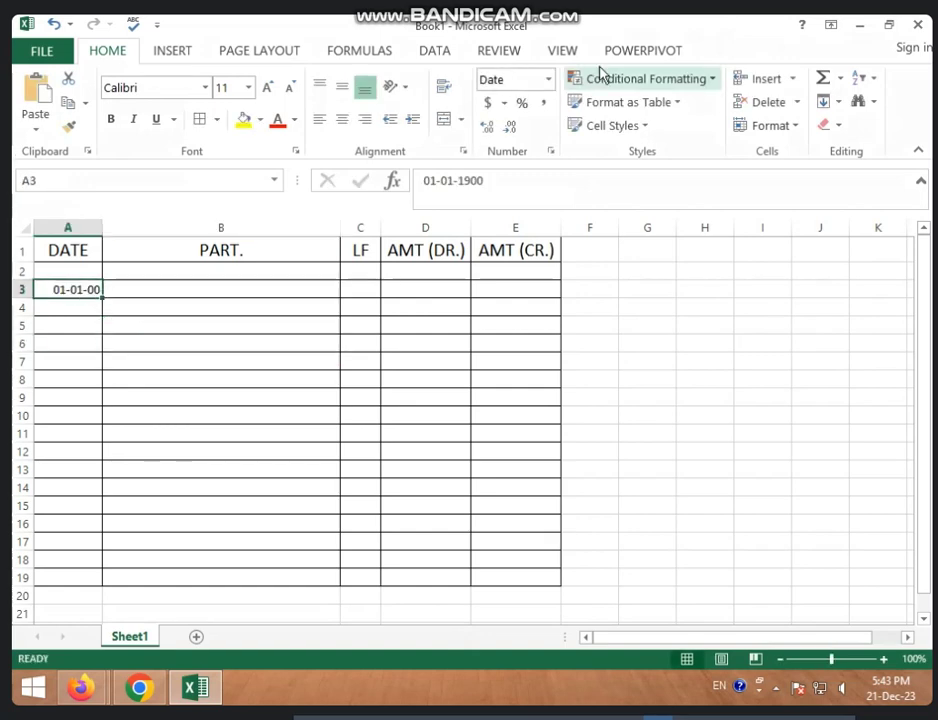
pyautogui.click(548, 80)
pyautogui.click(541, 117)
pyautogui.click(135, 340)
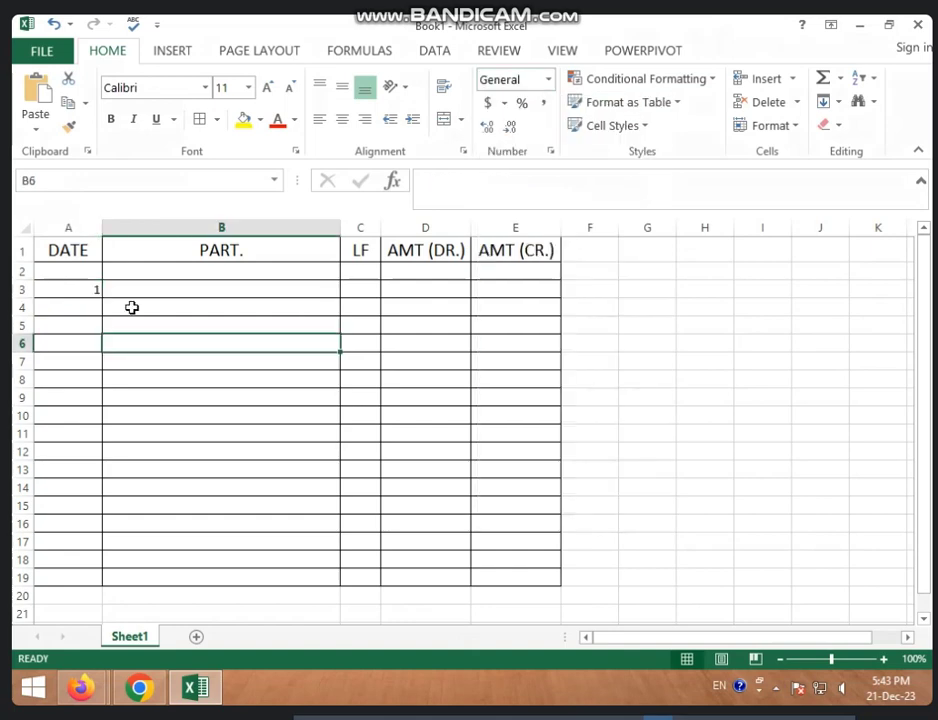
# Step: Enter the particulars BY CASH A/C in cell B3
pyautogui.click(178, 290)
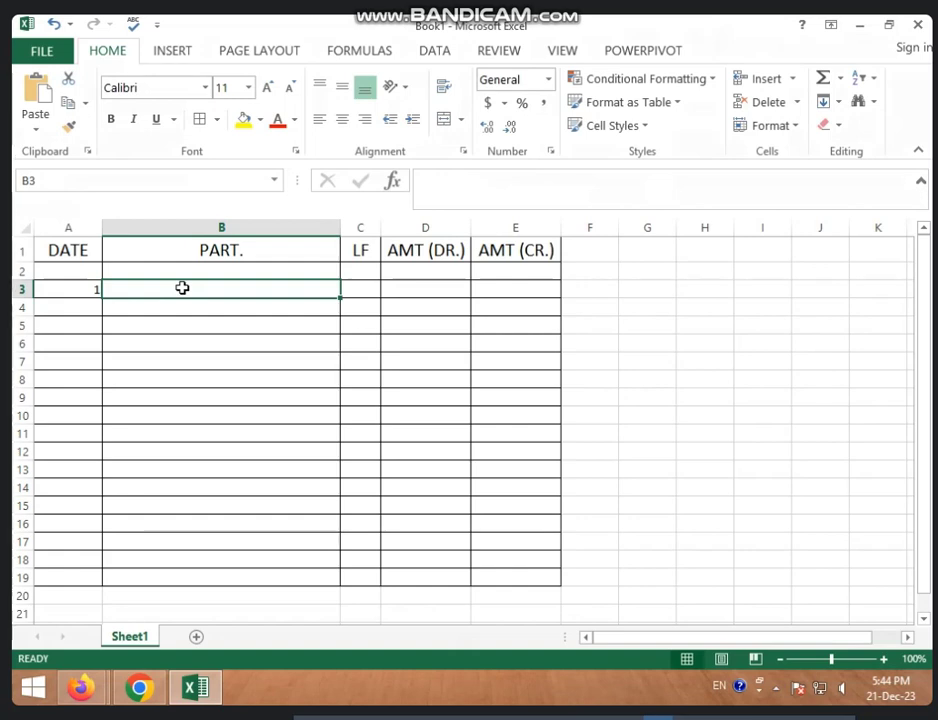
pyautogui.write('BY SA')
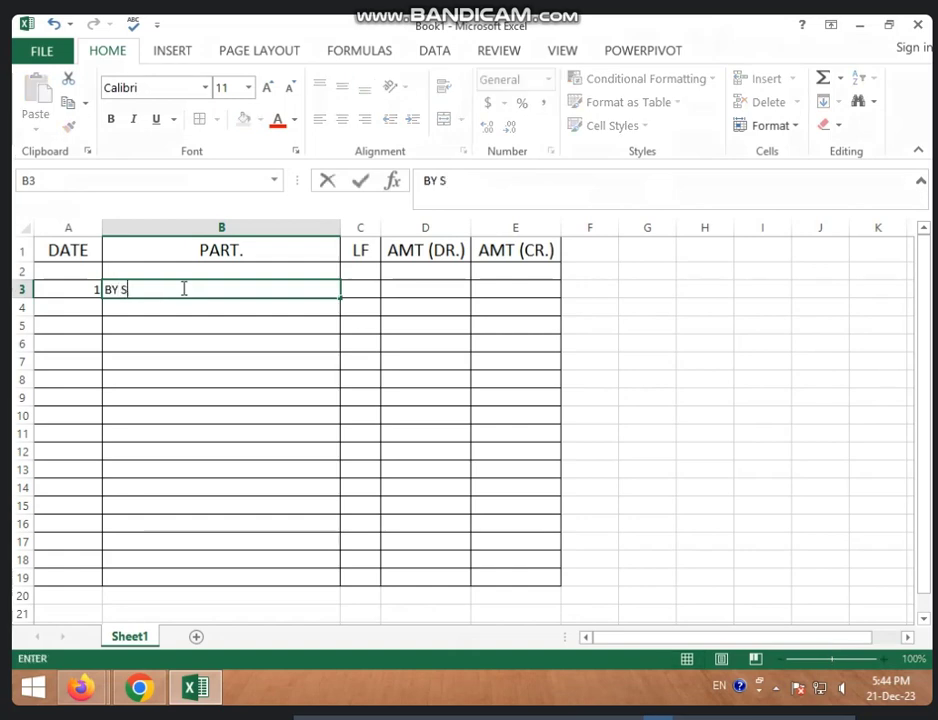
pyautogui.press('BackSpace')
pyautogui.press('BackSpace')
pyautogui.write('CAS')
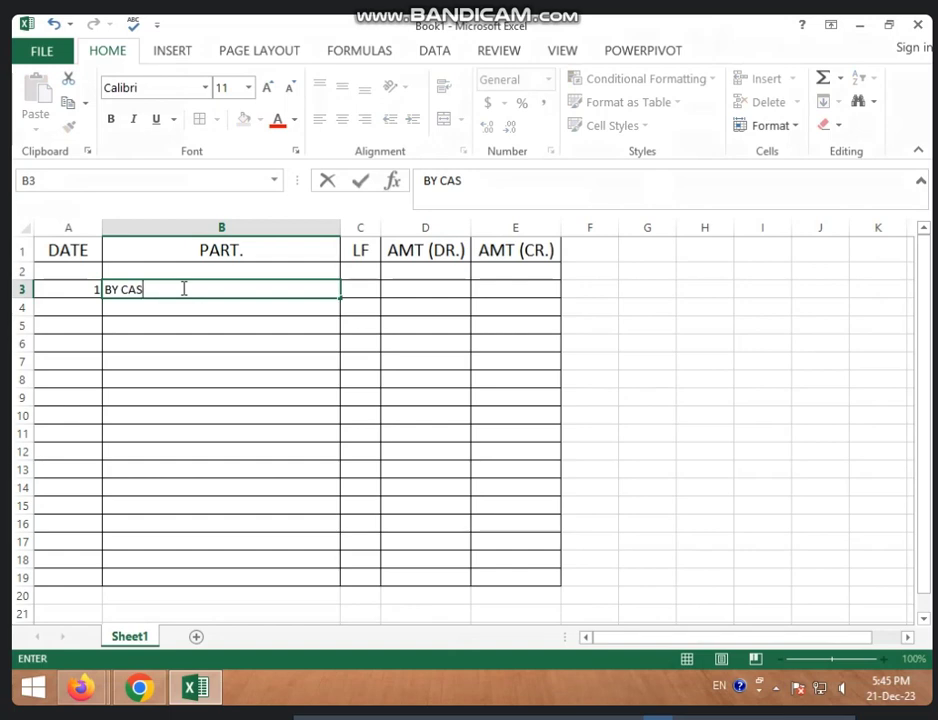
pyautogui.press('BackSpace')
pyautogui.press('BackSpace')
pyautogui.press('BackSpace')
pyautogui.press('BackSpace')
pyautogui.press('BackSpace')
pyautogui.press('BackSpace')
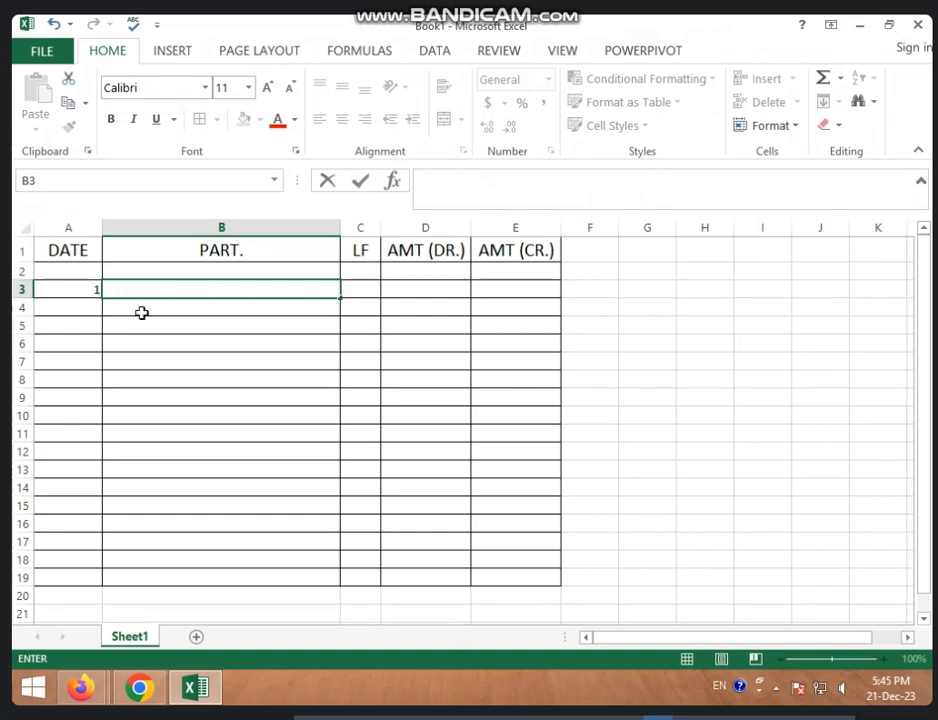
pyautogui.write('BY CASH A')
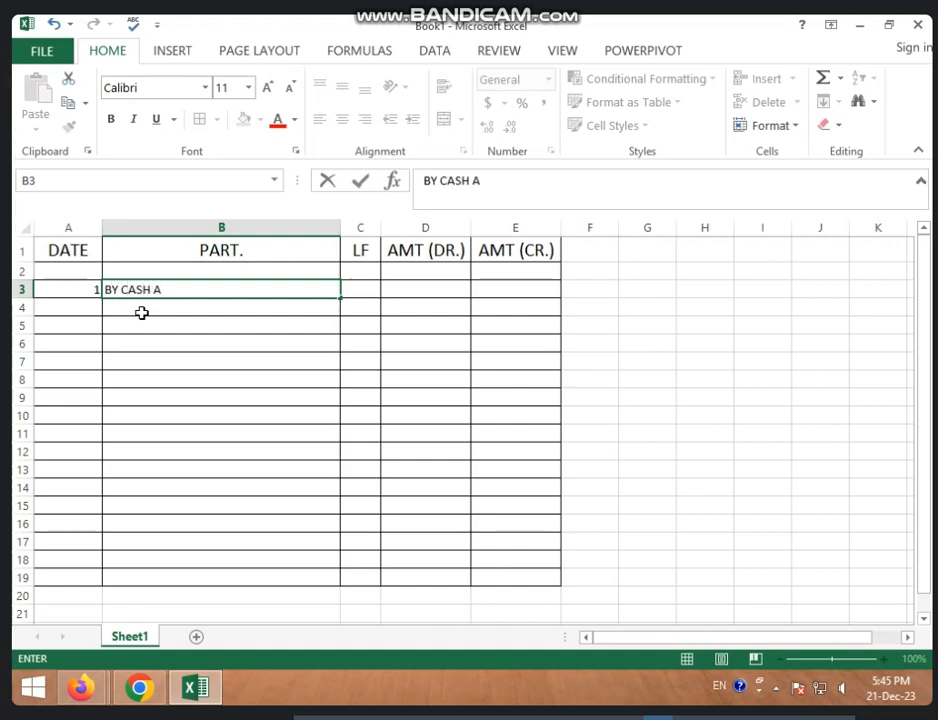
pyautogui.write('/C')
# Step: Enter the debit amount 1000000 in cell D3 for the BY CASH A/C entry
pyautogui.click(436, 320)
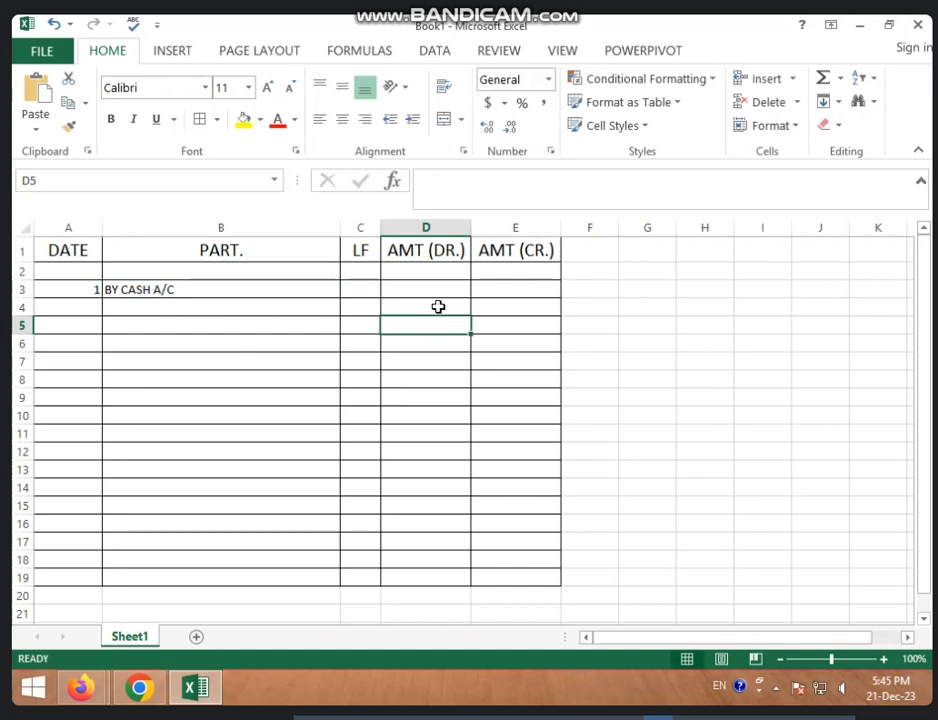
pyautogui.click(435, 293)
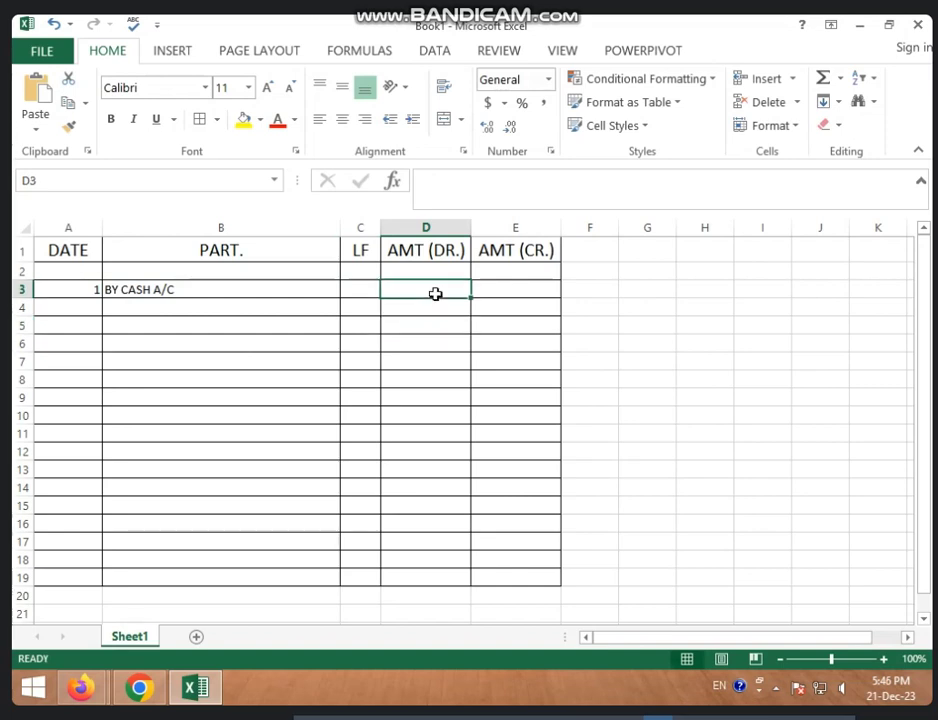
pyautogui.write('10')
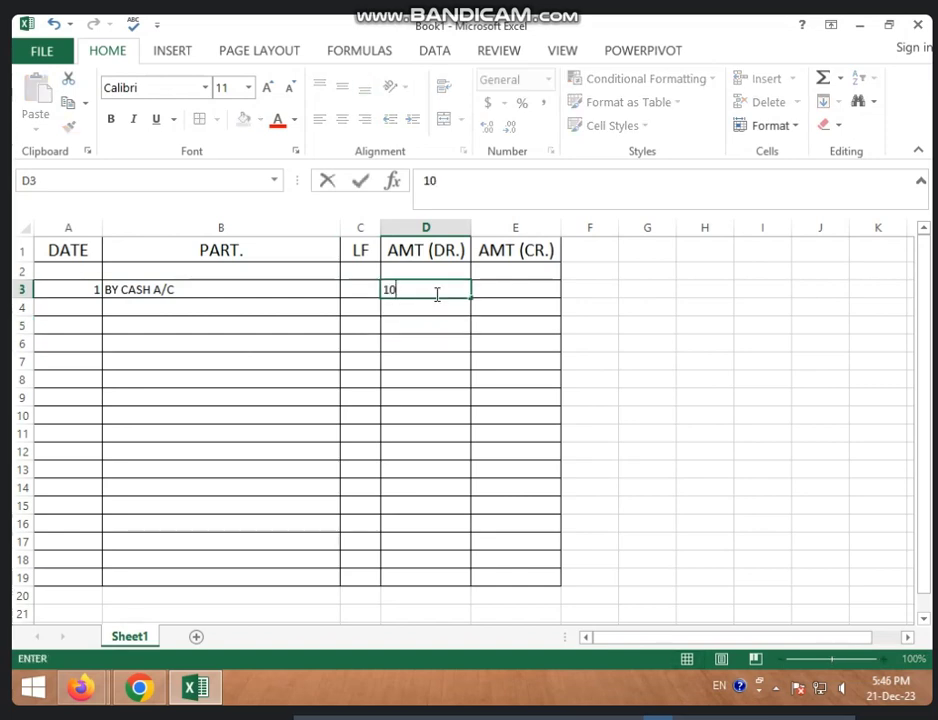
pyautogui.write('0000')
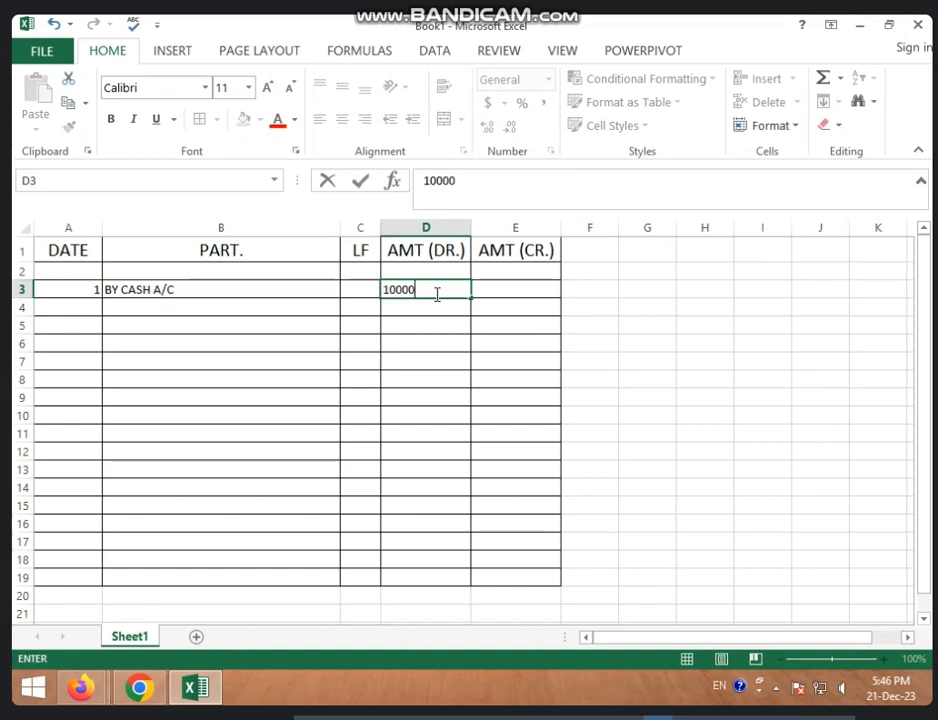
pyautogui.write('0')
pyautogui.press('Return')
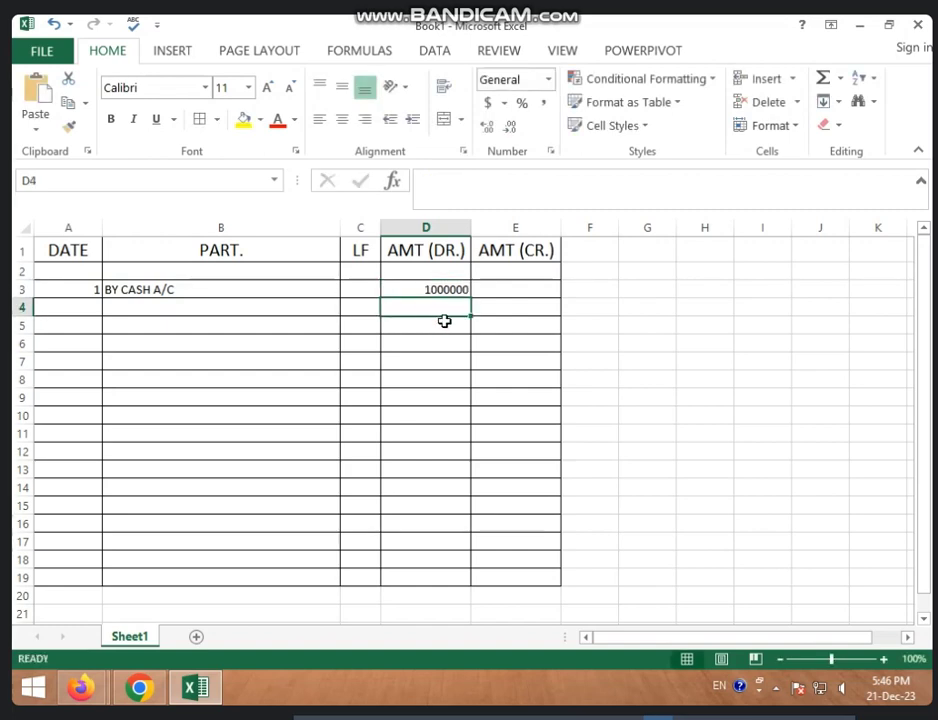
# Step: Apply the comma number style to the debit amount in cell D3
pyautogui.click(452, 291)
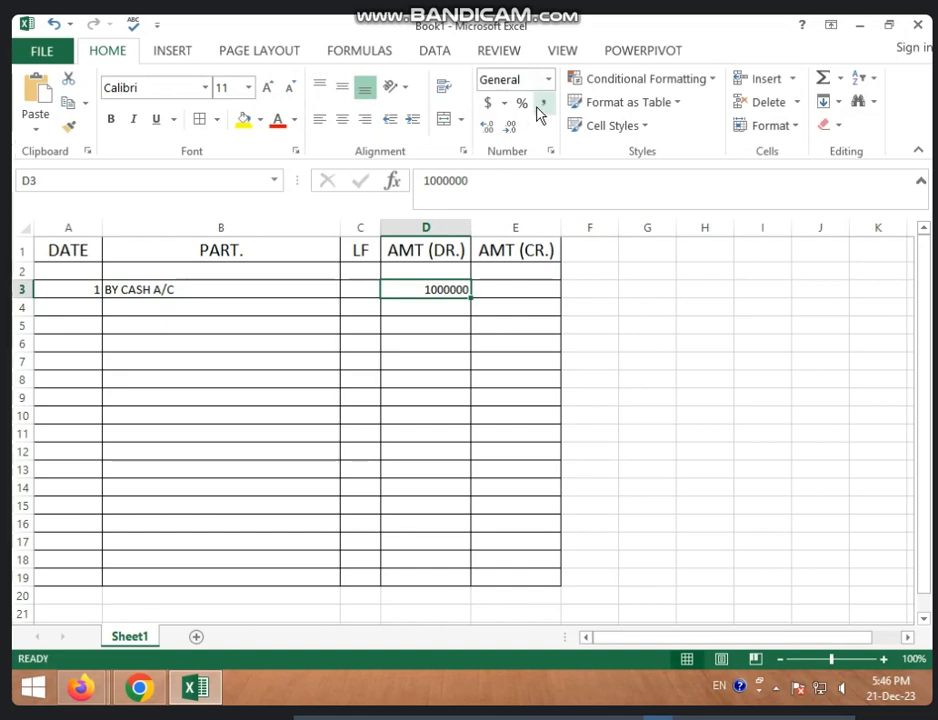
pyautogui.click(540, 106)
pyautogui.click(445, 308)
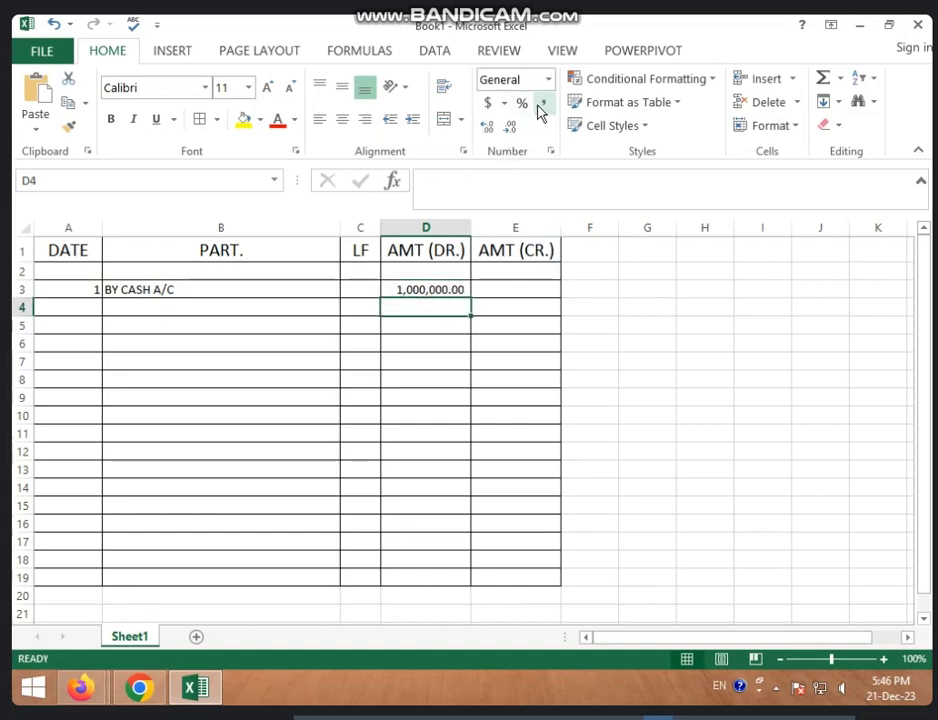
pyautogui.click(546, 328)
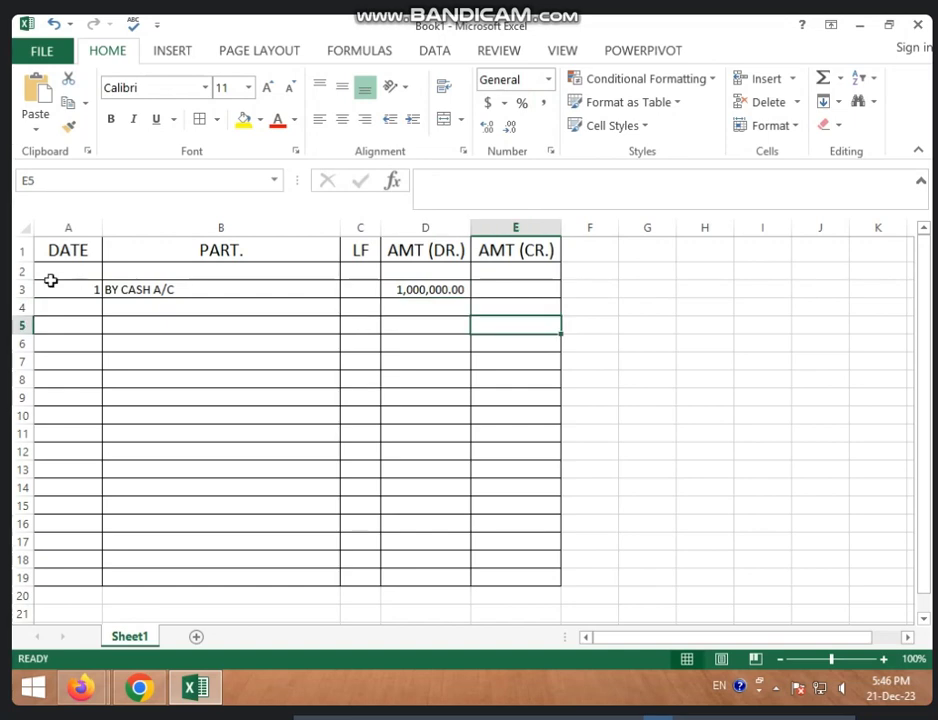
# Step: Set the font size of rows 2 to 19 to 12
pyautogui.moveTo(27, 275); pyautogui.dragTo(31, 577)
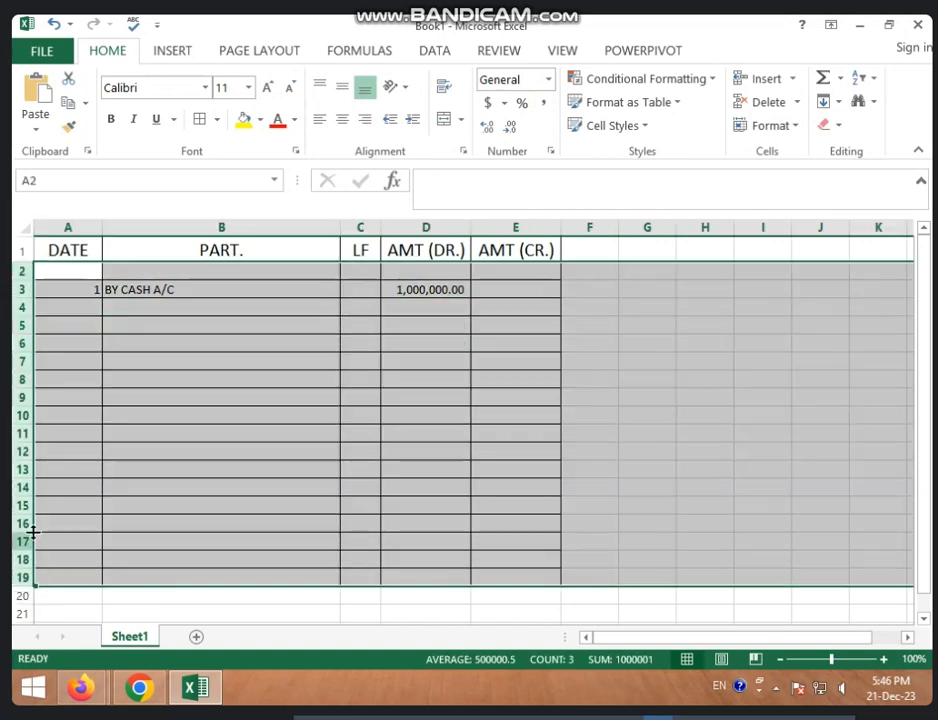
pyautogui.click(268, 90)
pyautogui.click(268, 90)
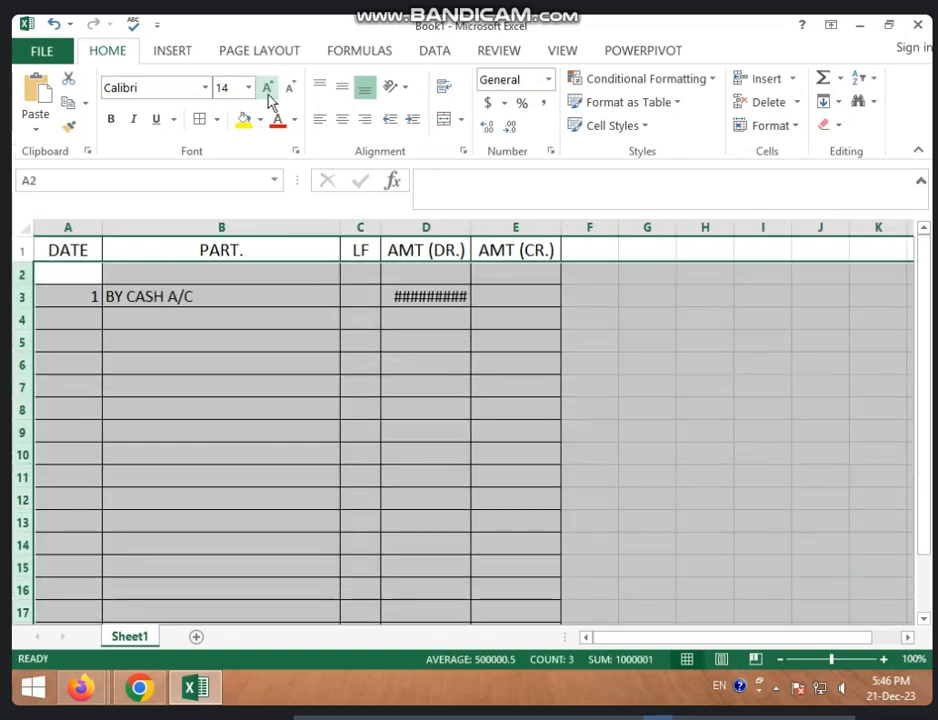
pyautogui.click(289, 90)
pyautogui.click(290, 256)
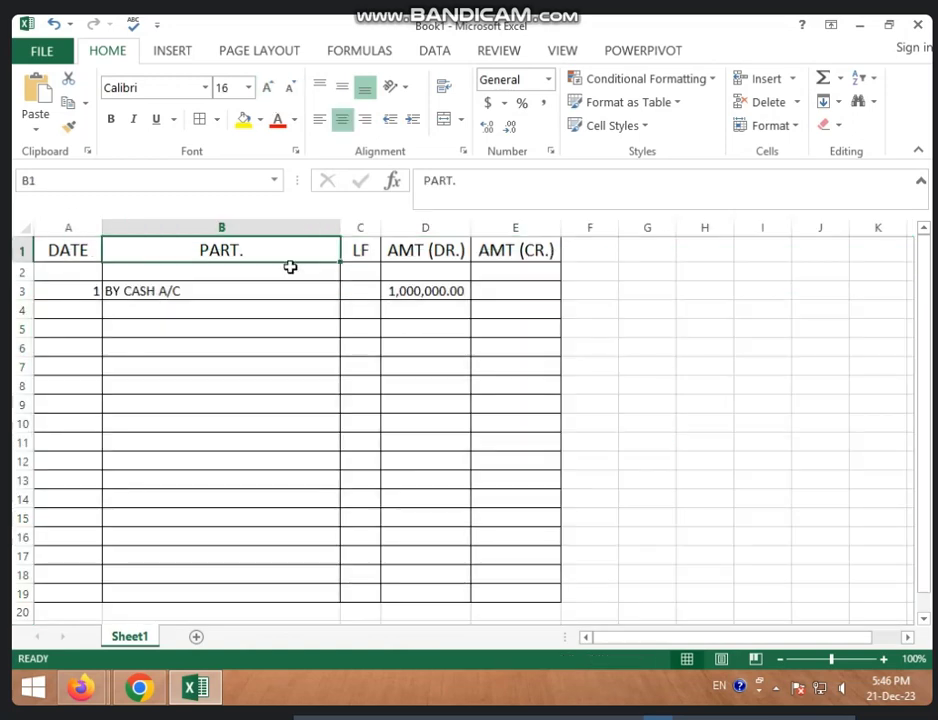
# Step: Enter the particulars TO CAPITAL A/C in cell B4, indented with leading spaces
pyautogui.click(195, 304)
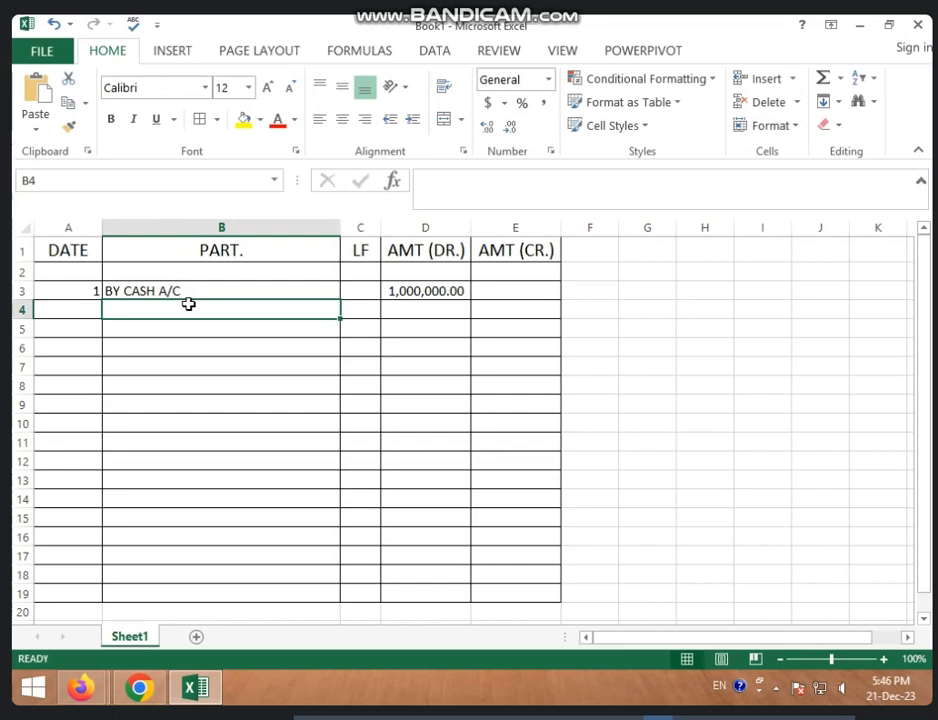
pyautogui.doubleClick(188, 304)
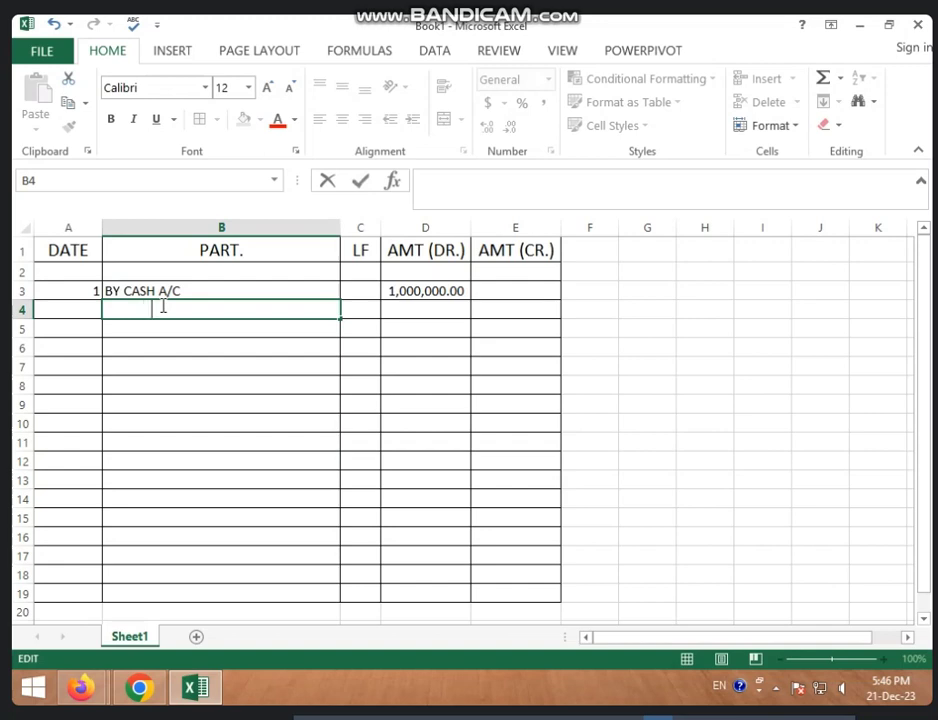
pyautogui.write('TO CAPIA')
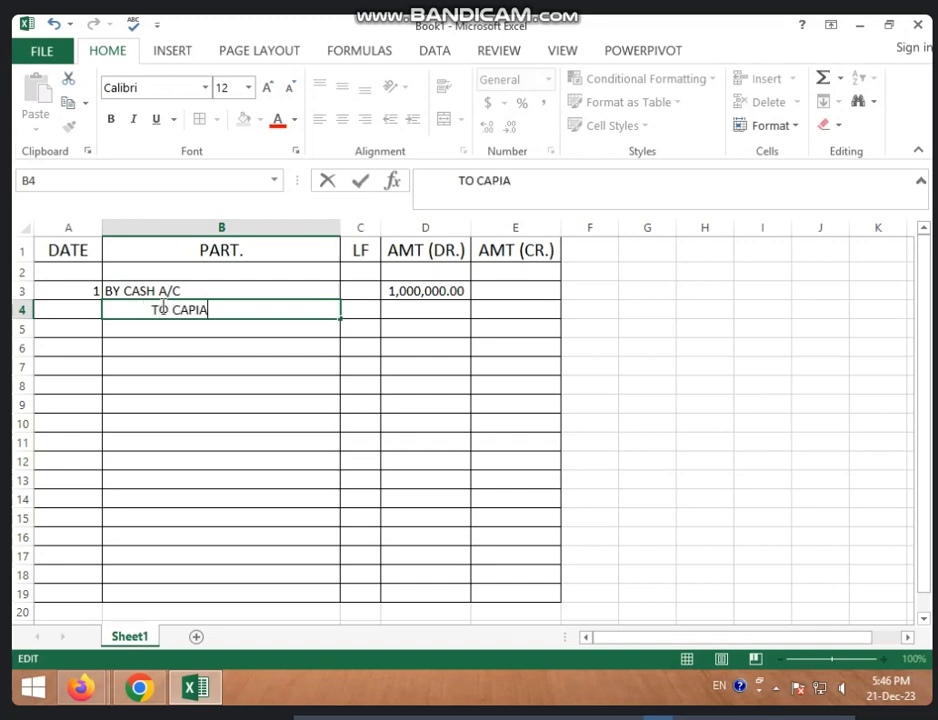
pyautogui.press('BackSpace')
pyautogui.press('BackSpace')
pyautogui.write('ITAL AC')
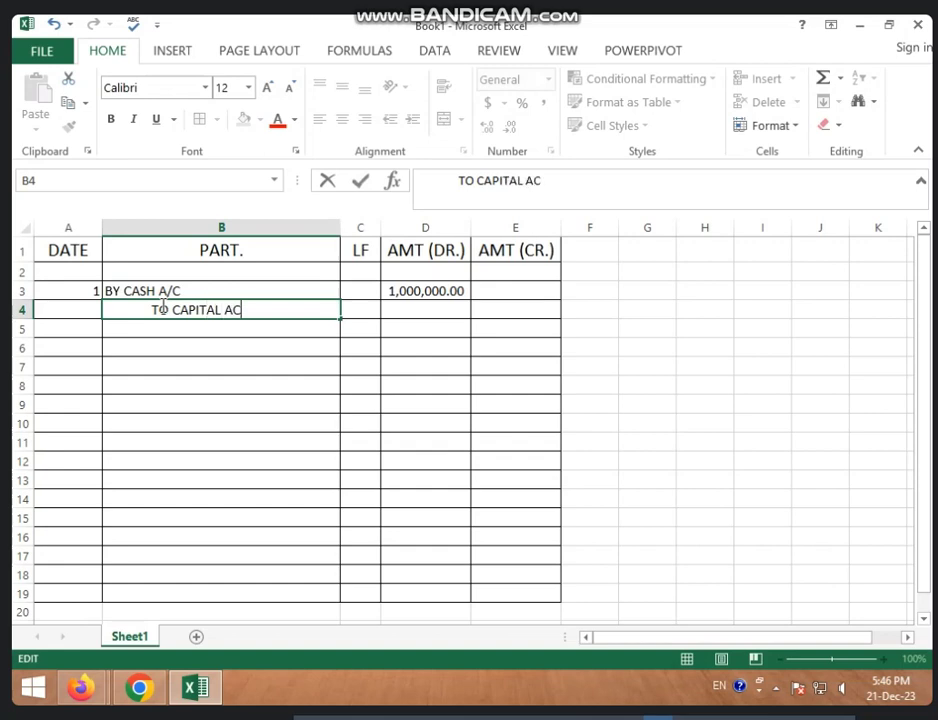
pyautogui.press('BackSpace')
pyautogui.write('/C')
pyautogui.click(512, 293)
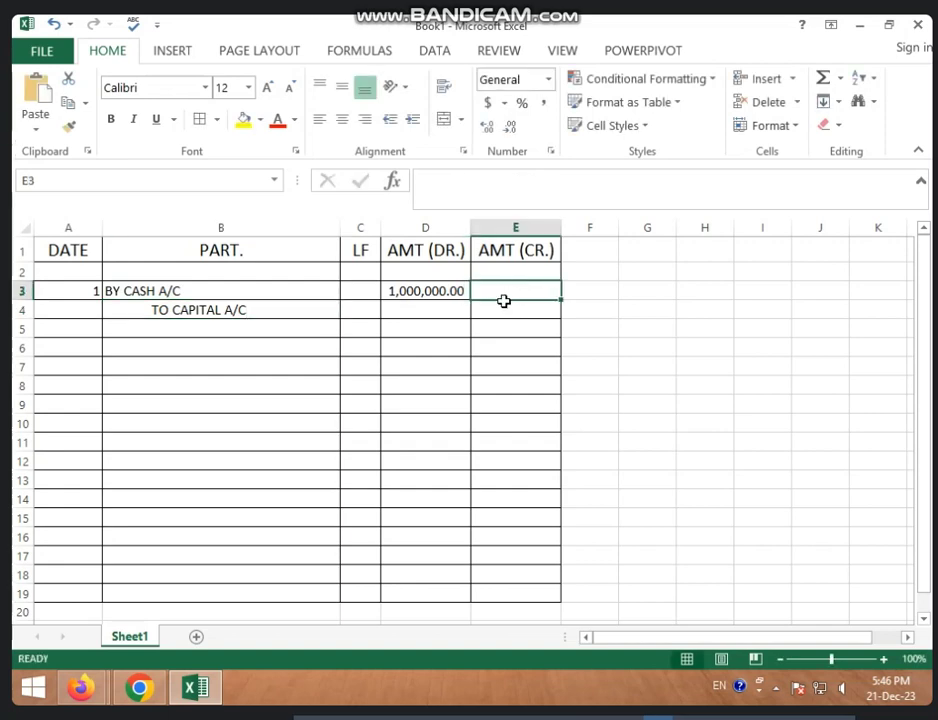
pyautogui.write('-')
pyautogui.click(502, 334)
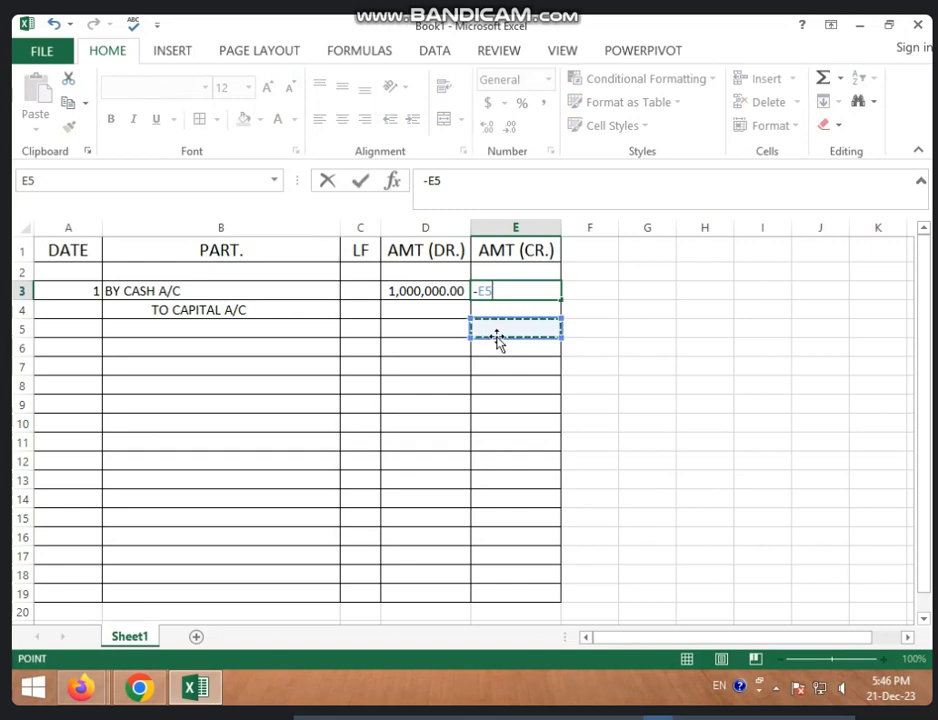
pyautogui.press('BackSpace')
pyautogui.press('BackSpace')
pyautogui.press('BackSpace')
pyautogui.click(496, 336)
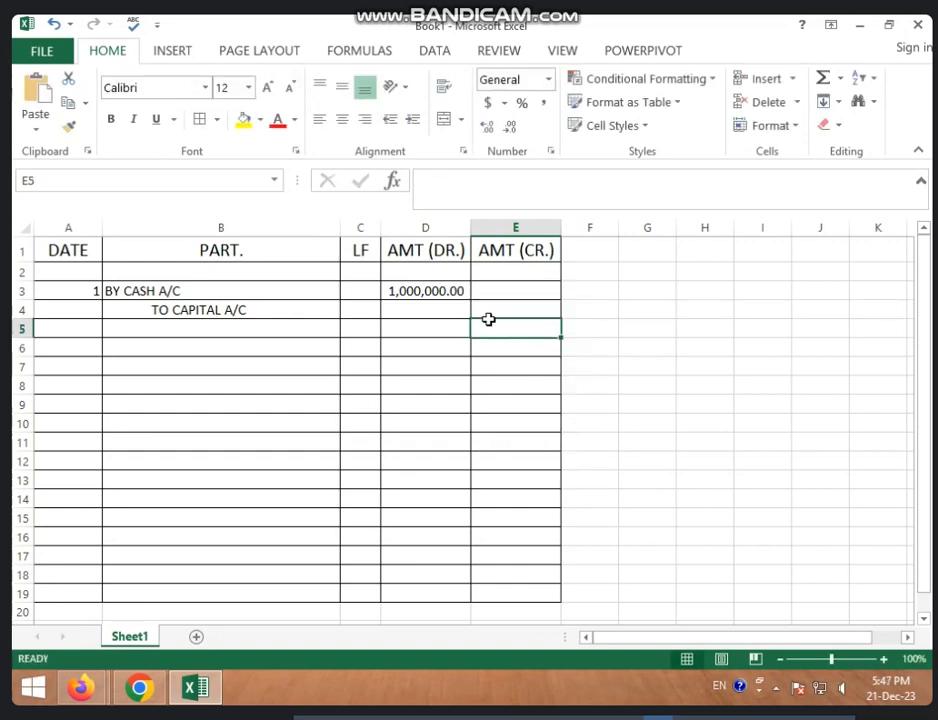
# Step: Copy the debit amount from cell D3 into the credit cell E4 of the TO CAPITAL A/C row
pyautogui.click(499, 313)
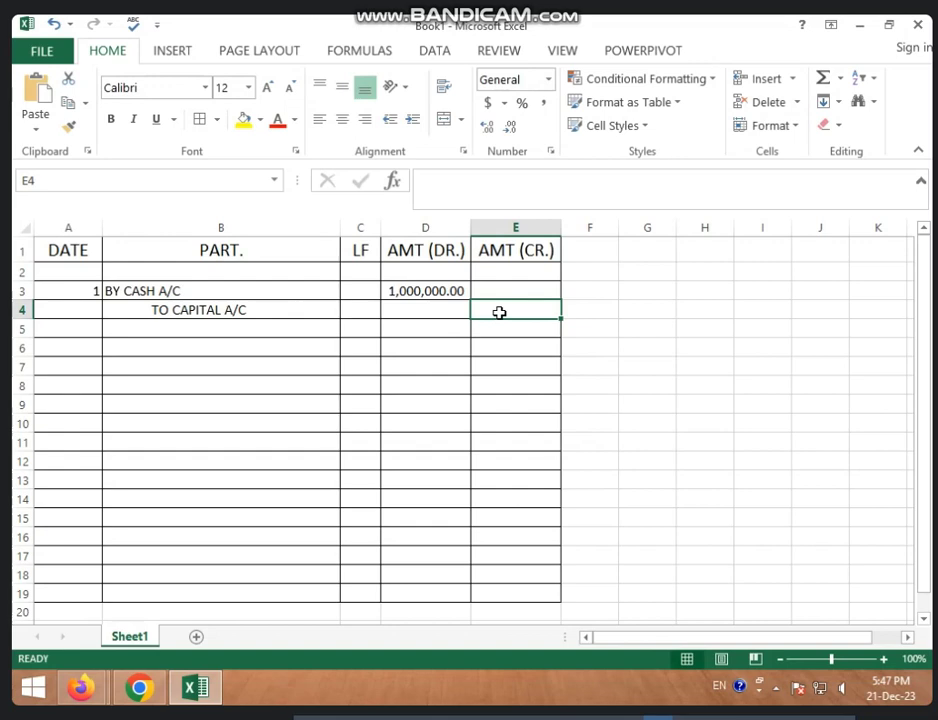
pyautogui.click(452, 293)
pyautogui.hotkey('ctrl', 'c')
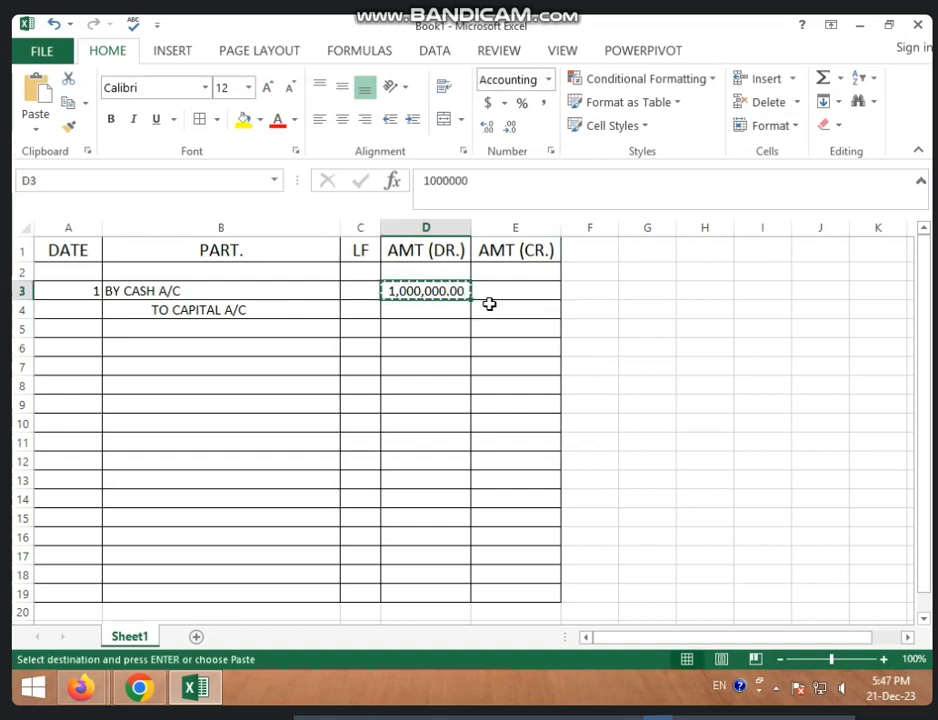
pyautogui.click(507, 308)
pyautogui.hotkey('ctrl', 'v')
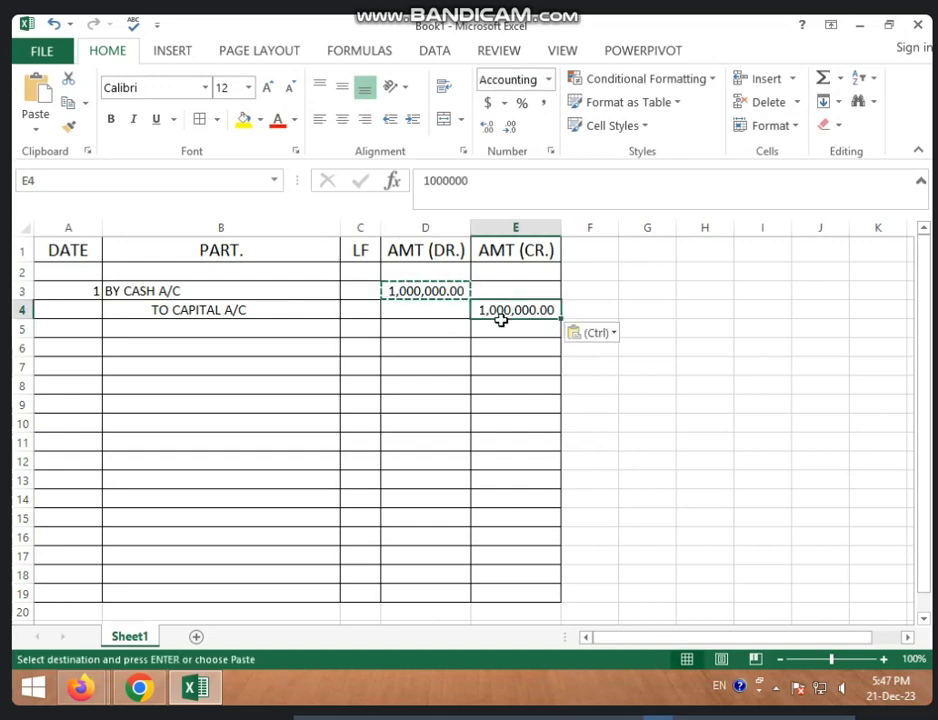
pyautogui.click(589, 347)
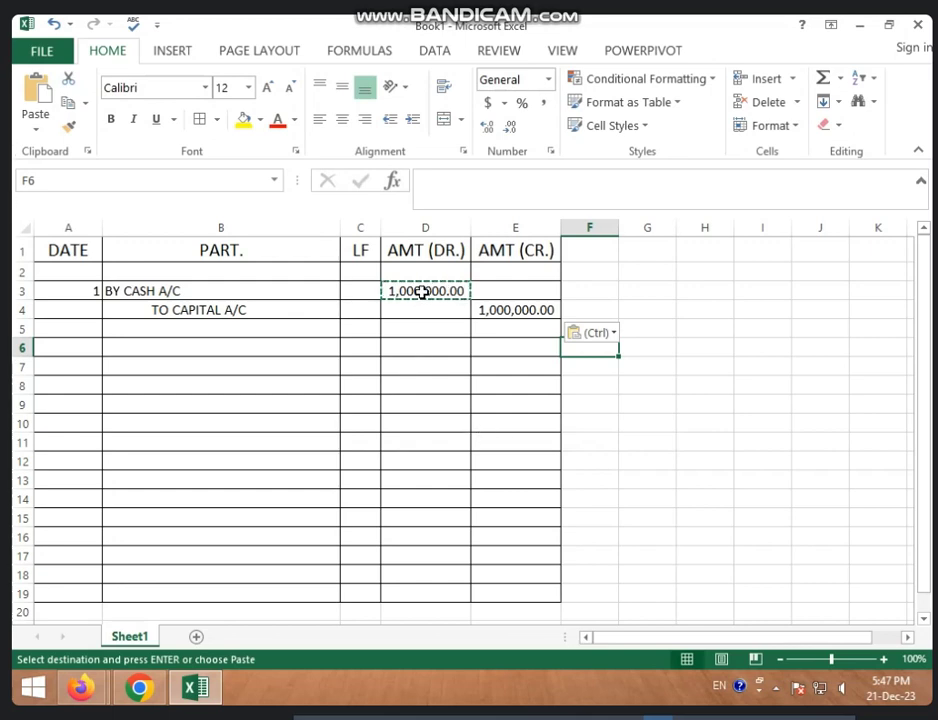
# Step: Remove both decimal places from the amounts in the range D3:E4
pyautogui.moveTo(423, 291); pyautogui.dragTo(530, 293)
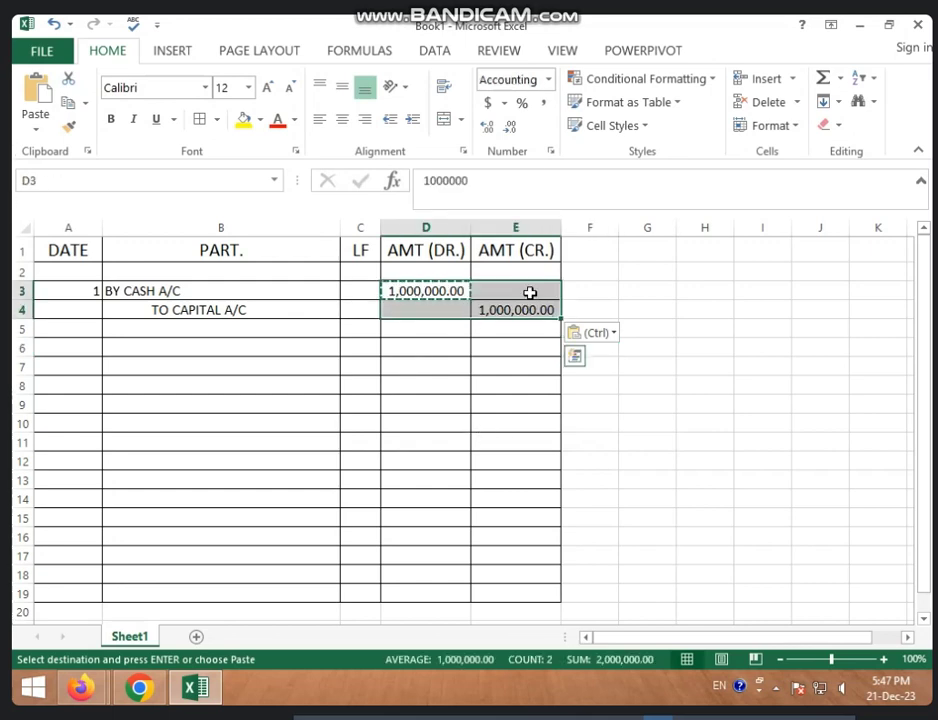
pyautogui.click(507, 133)
pyautogui.click(507, 133)
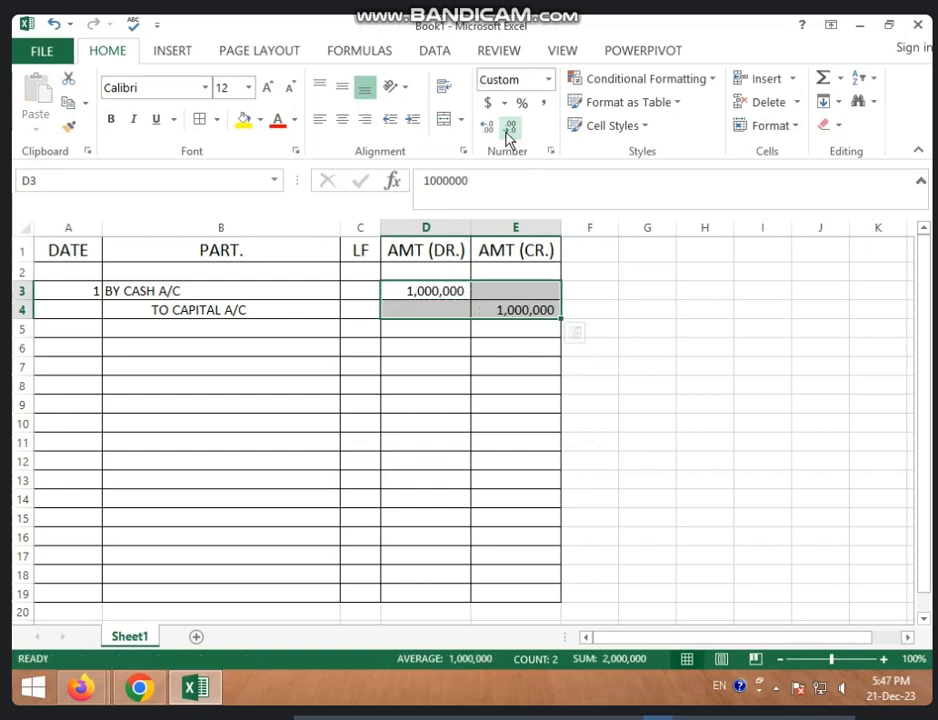
pyautogui.click(468, 368)
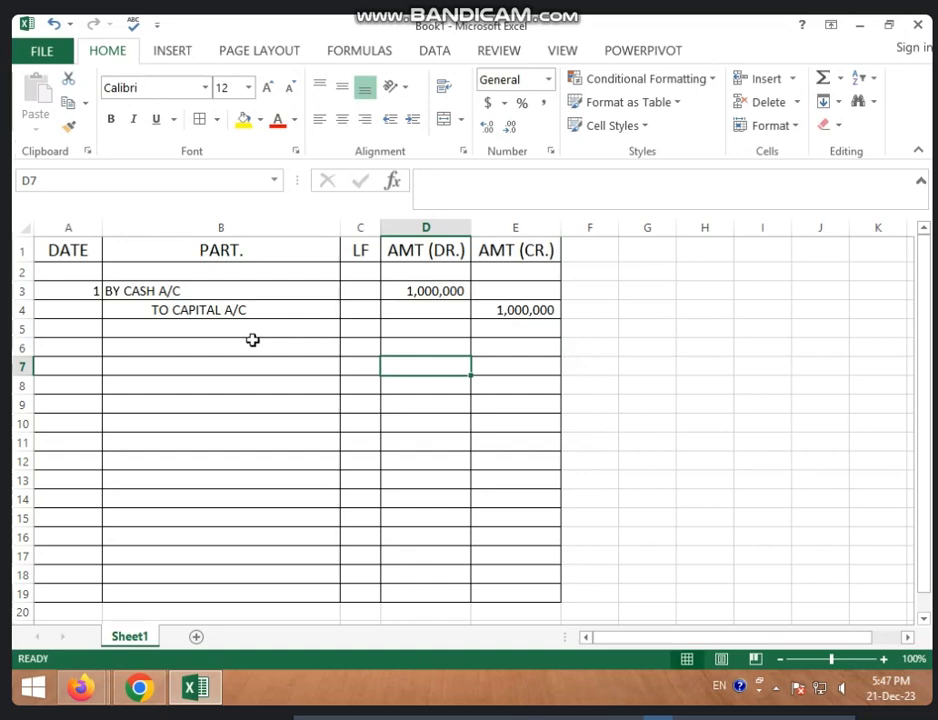
# Step: Start the second journal entry in row 6 with 2 in the date column and BY PURCHASE A/C as particulars
pyautogui.click(92, 349)
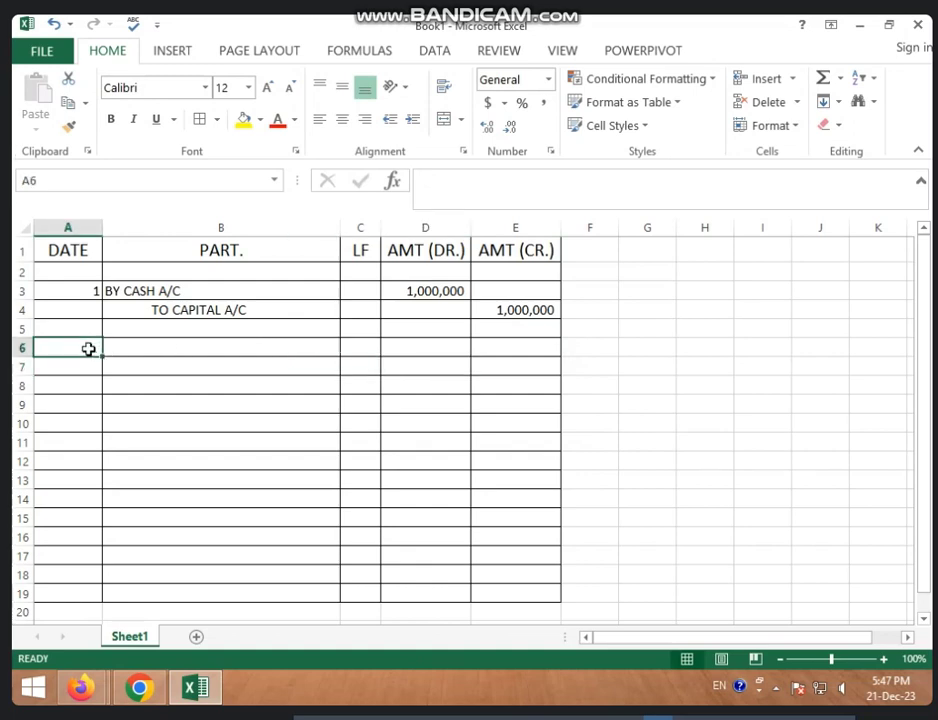
pyautogui.write('2')
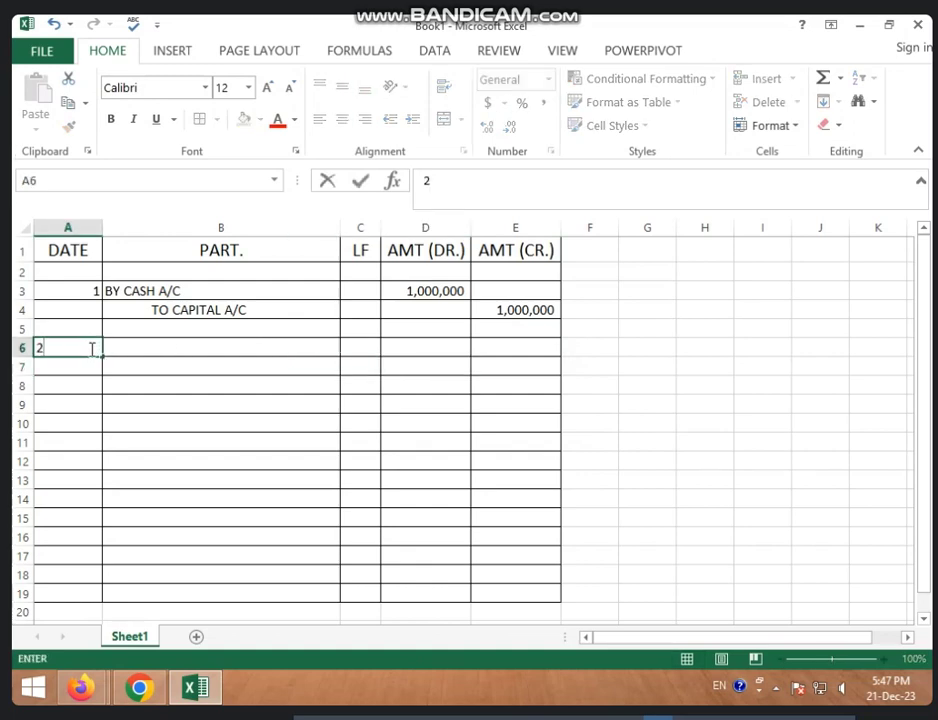
pyautogui.click(140, 348)
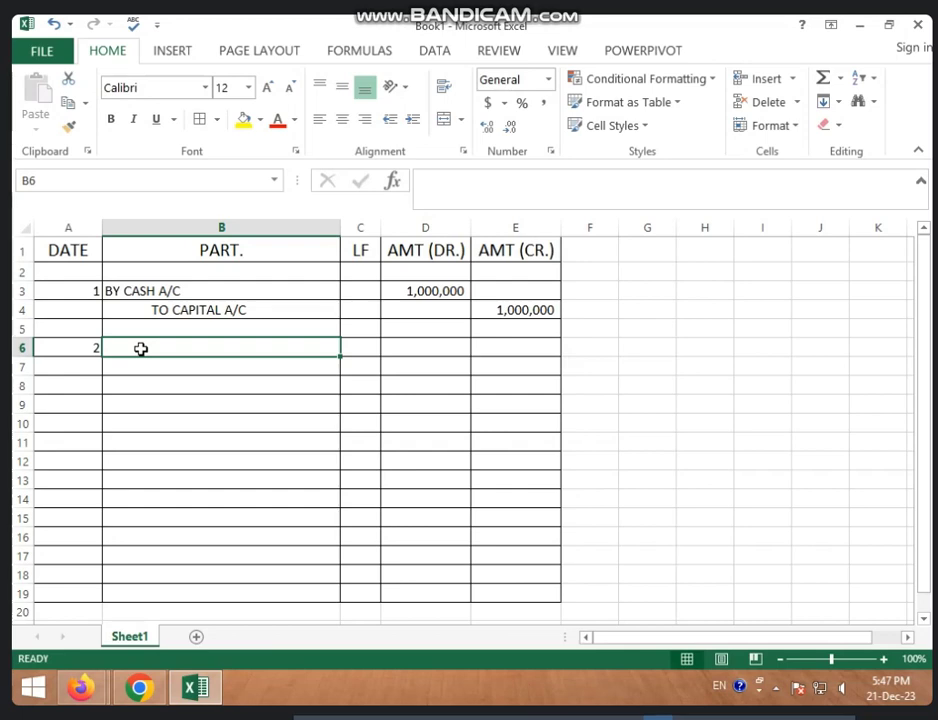
pyautogui.write('BY ')
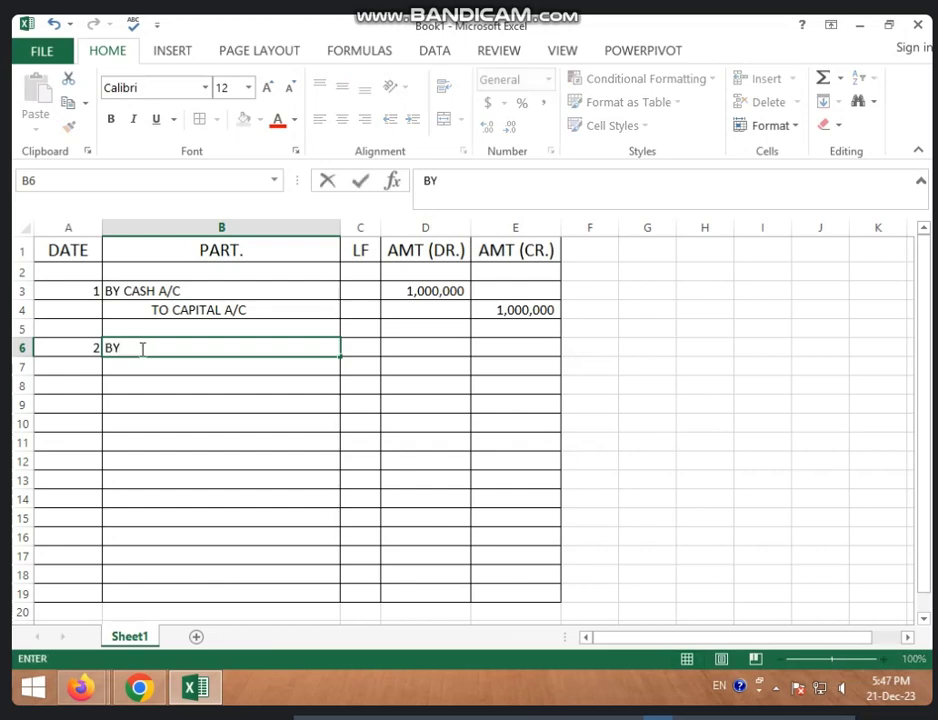
pyautogui.write('PURCHASE A/C')
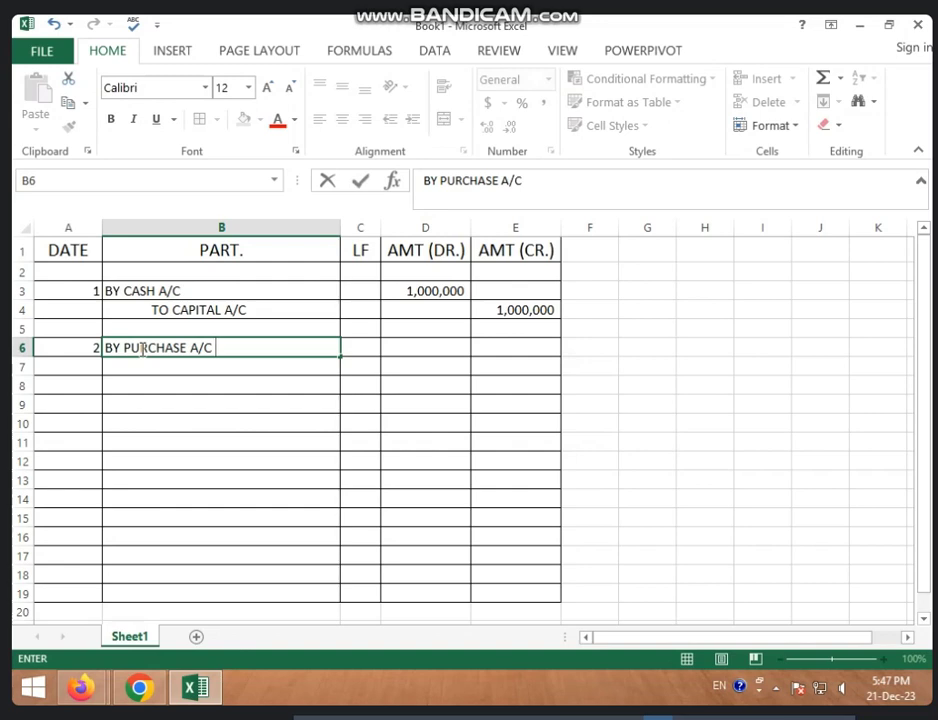
pyautogui.hotkey('ctrl', 'Return')
# Step: Enter the debit amount 10000 in cell D6 for the purchase entry
pyautogui.press('Right')
pyautogui.press('Right')
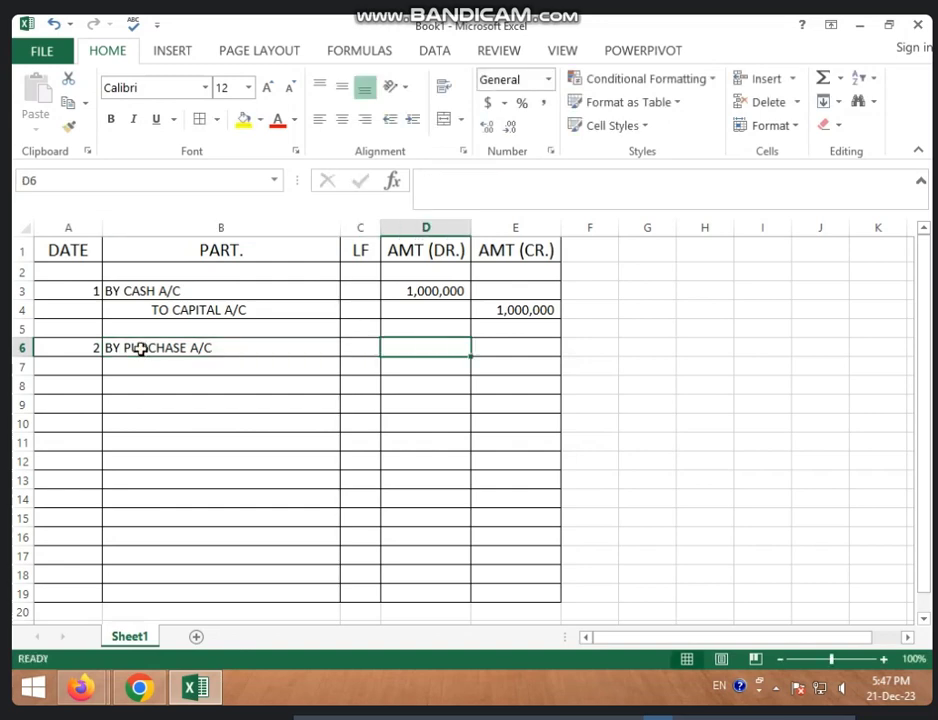
pyautogui.write('10000')
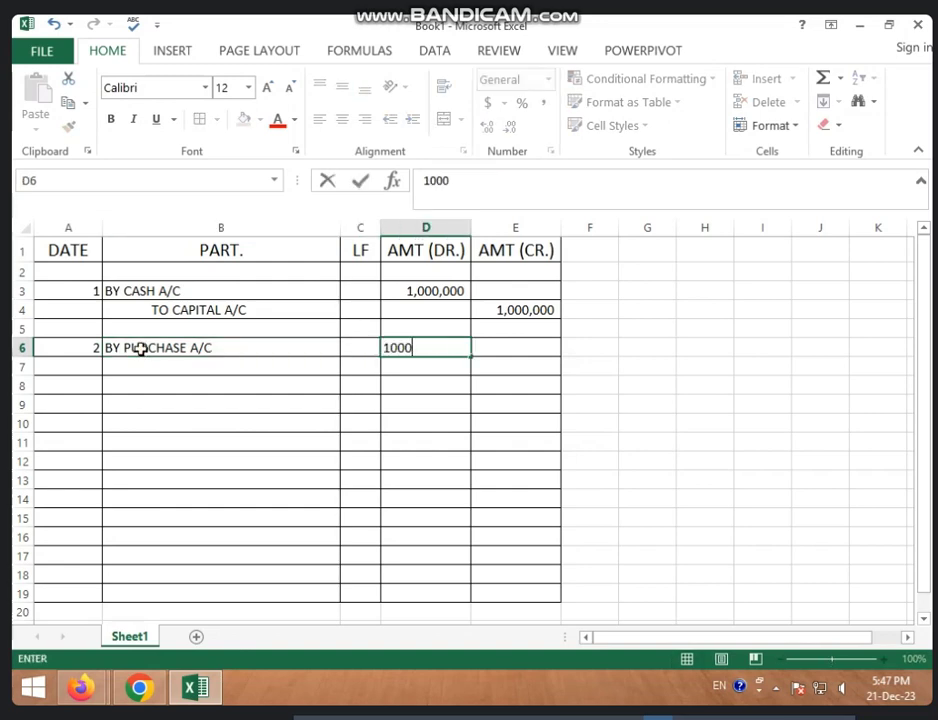
# Step: Enter the particulars TO CASH A/C in cell B7, indented with leading spaces
pyautogui.click(172, 363)
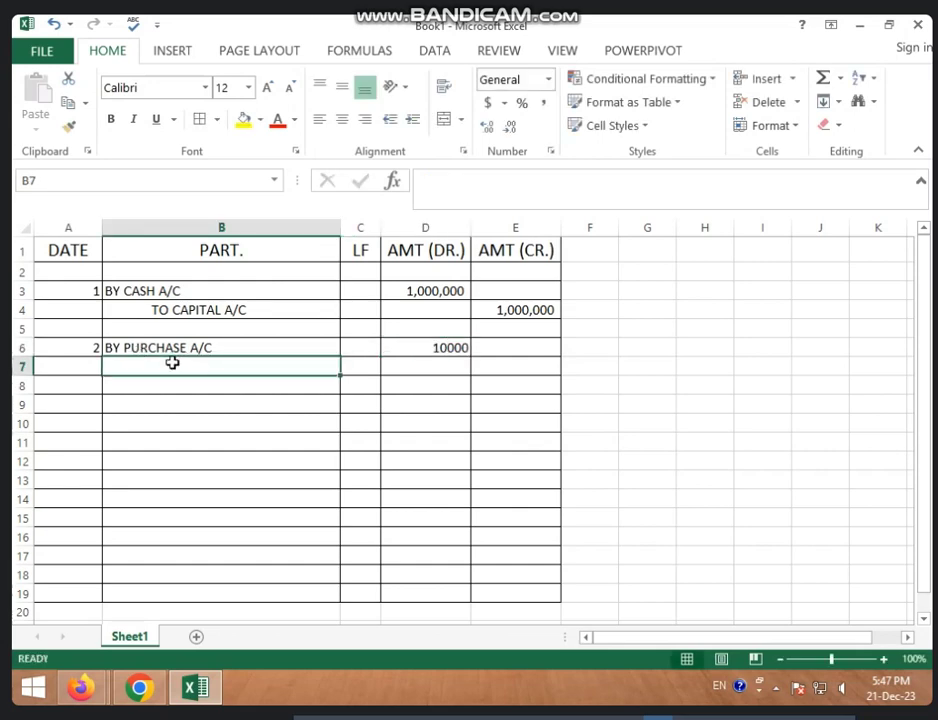
pyautogui.doubleClick(173, 364)
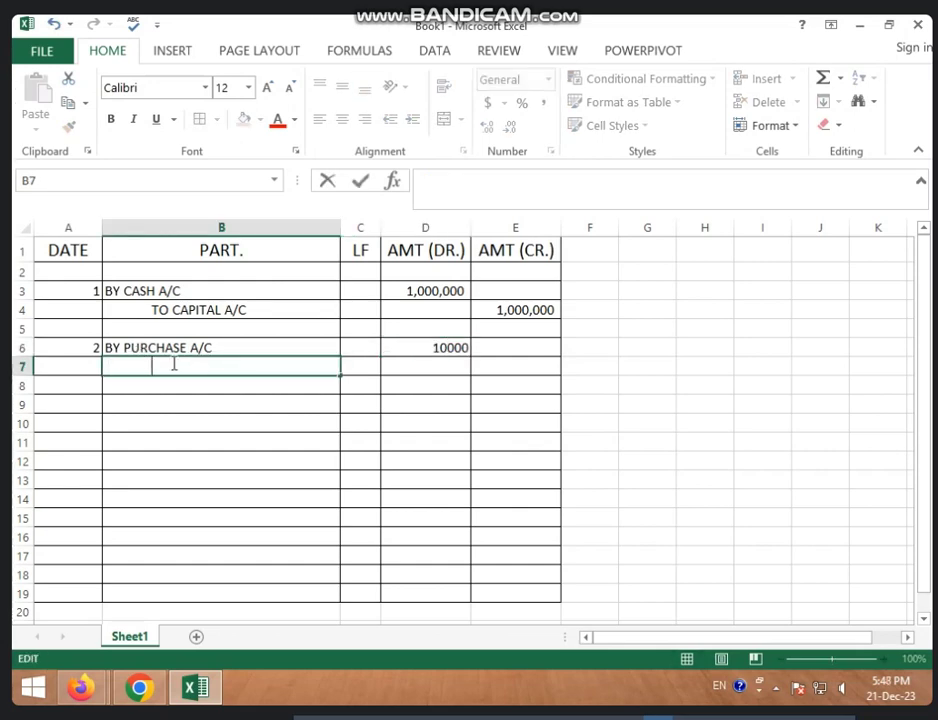
pyautogui.write('TO CASH A/C')
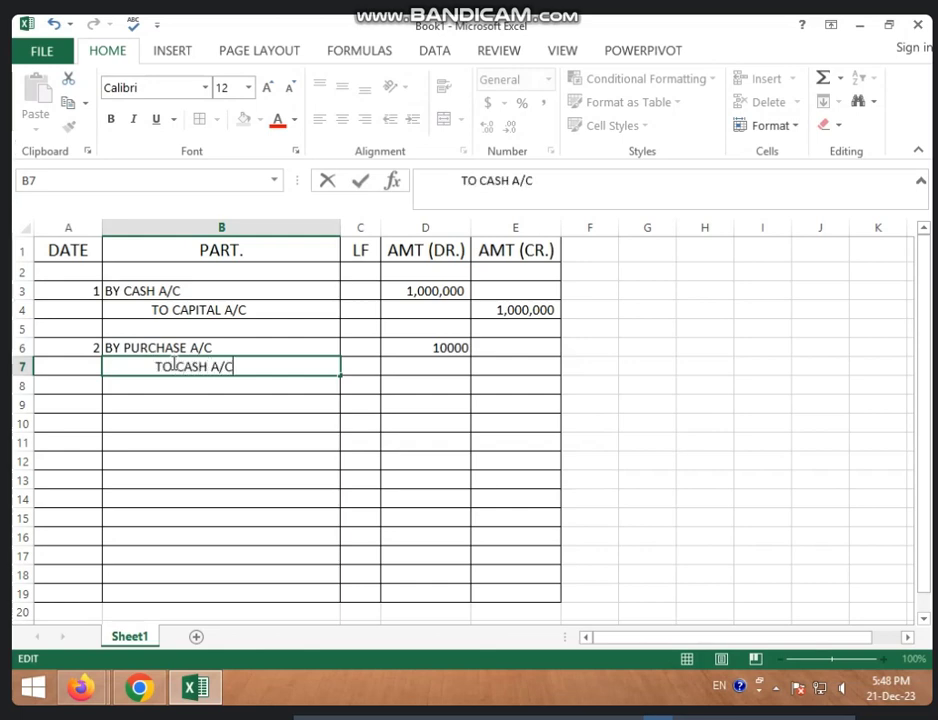
# Step: Enter the credit amount 10000 in cell E7 for the purchase entry
pyautogui.click(519, 371)
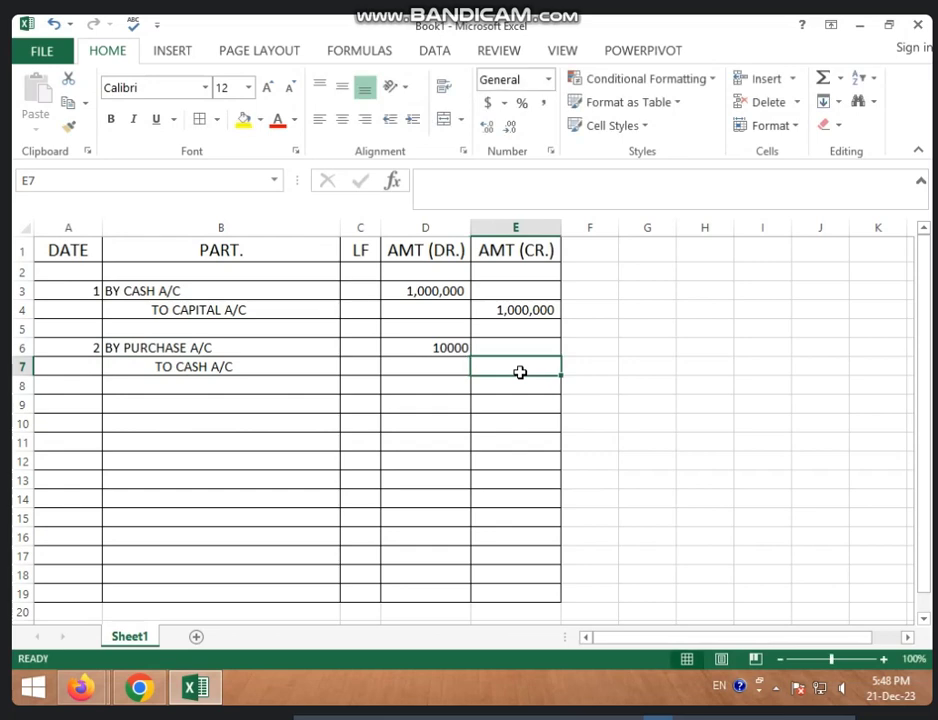
pyautogui.write('10000')
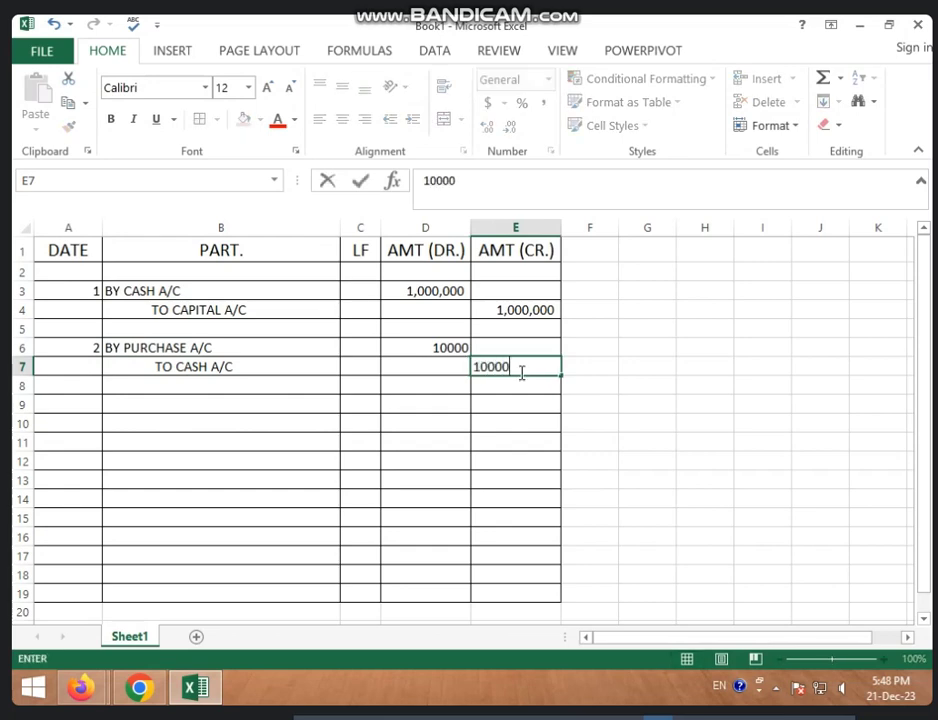
pyautogui.click(63, 400)
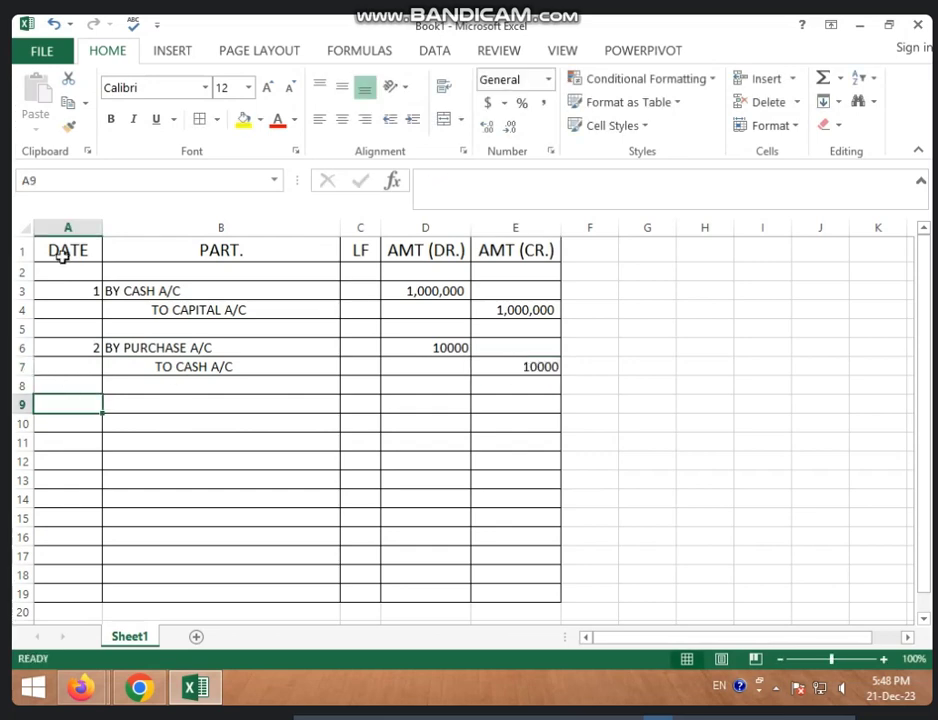
# Step: Center the contents of the whole DATE column A
pyautogui.click(66, 248)
pyautogui.click(68, 228)
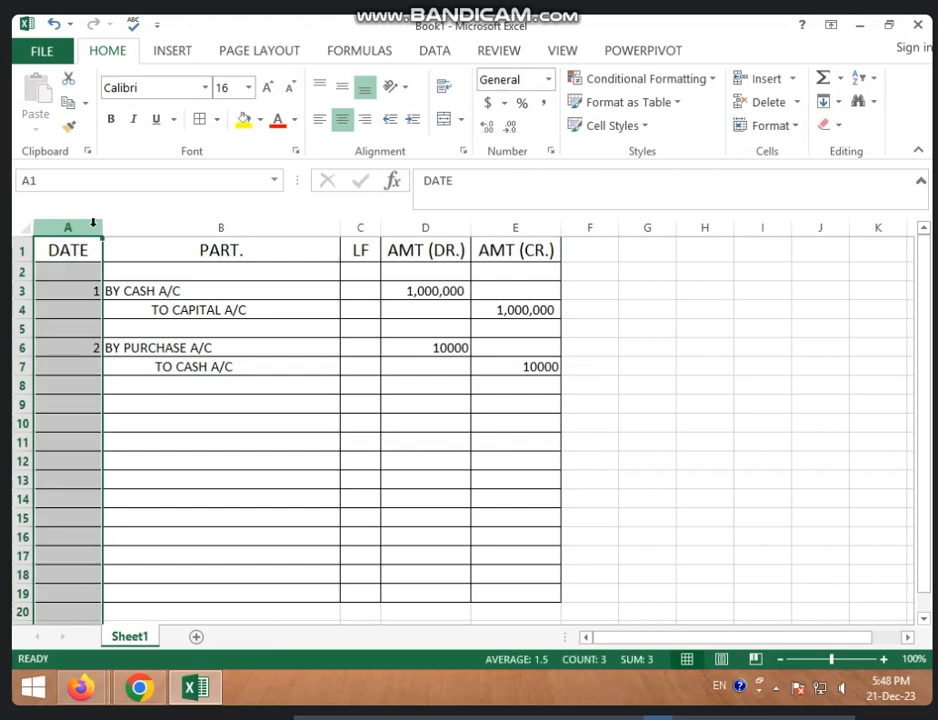
pyautogui.click(345, 121)
pyautogui.click(347, 122)
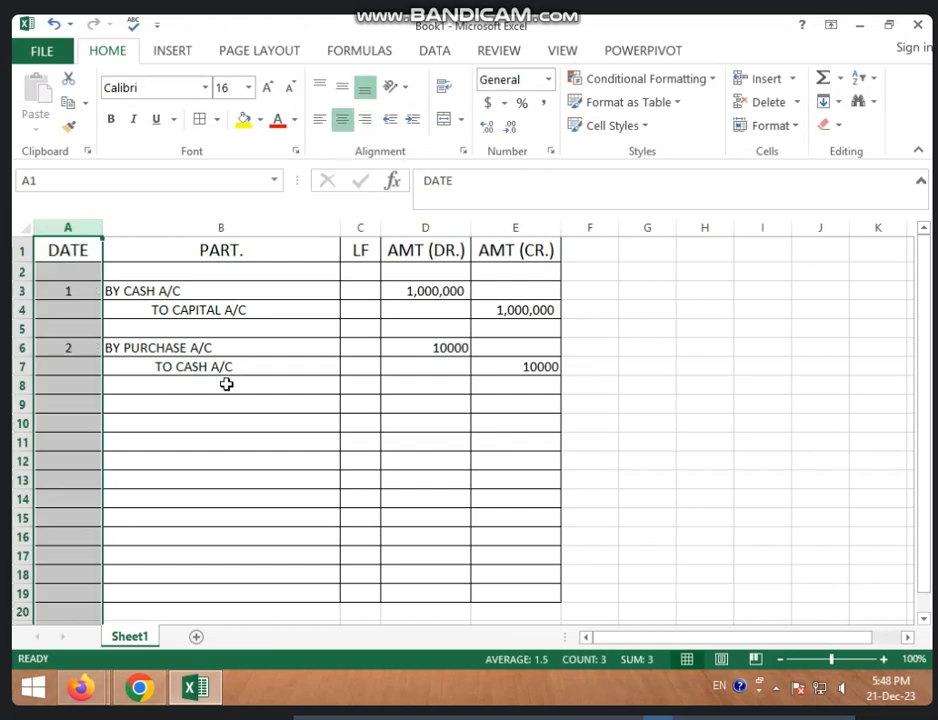
# Step: Start the third journal entry in row 9 with 3 in the date column and BY CASH A/C as particulars
pyautogui.click(94, 402)
pyautogui.write('3')
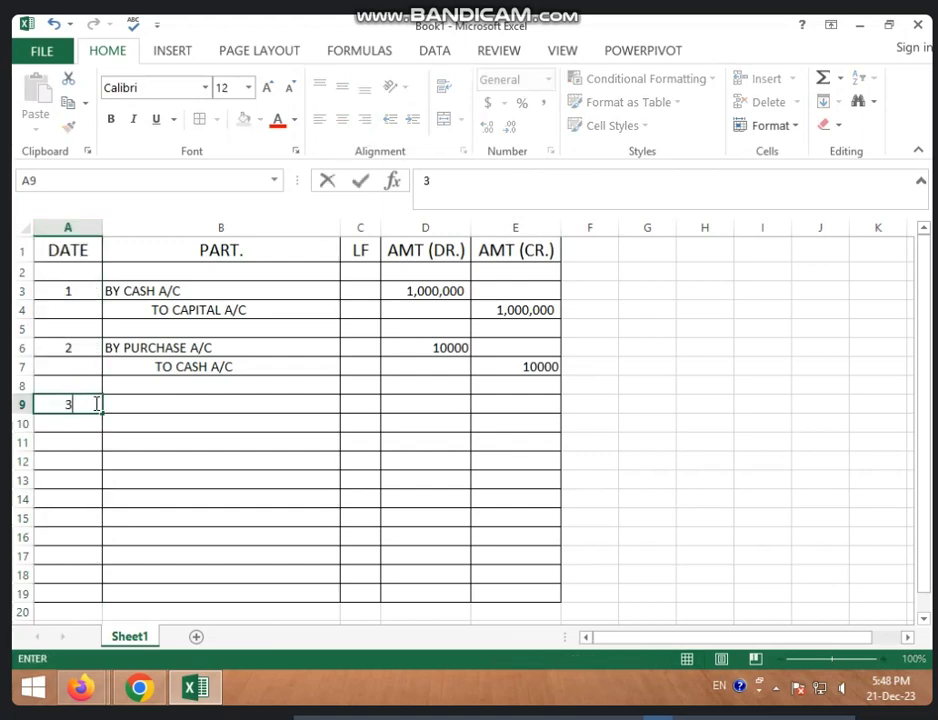
pyautogui.click(165, 401)
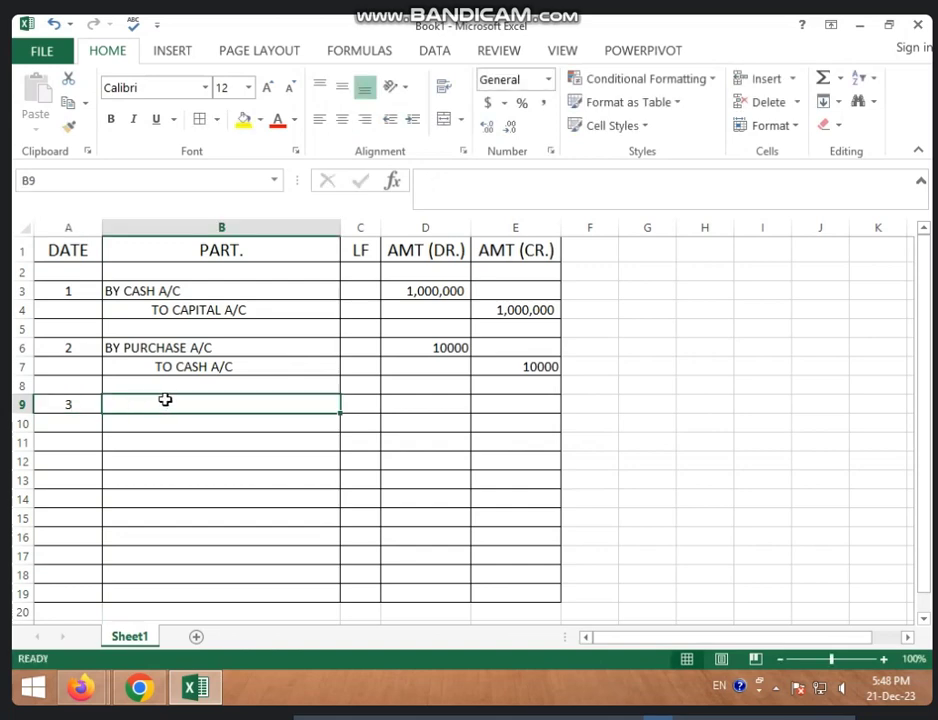
pyautogui.click(182, 325)
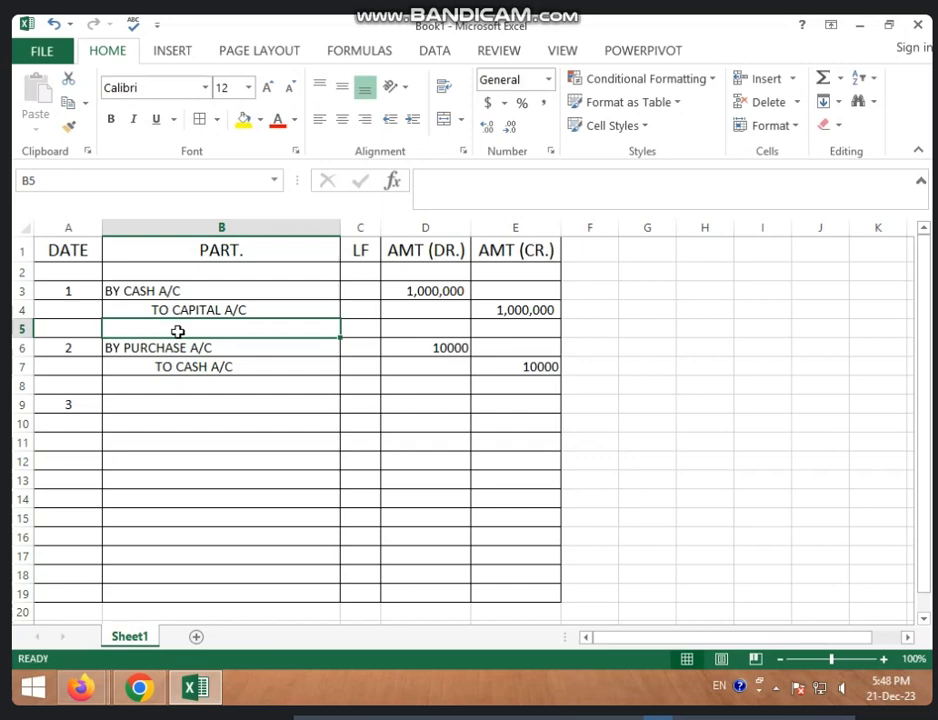
pyautogui.click(217, 382)
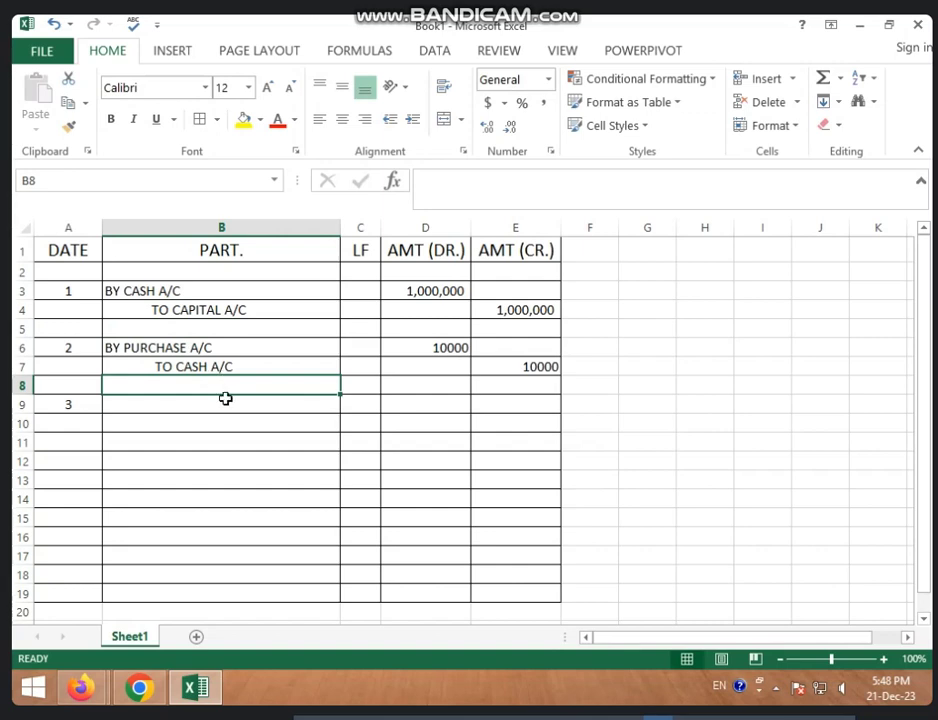
pyautogui.click(226, 399)
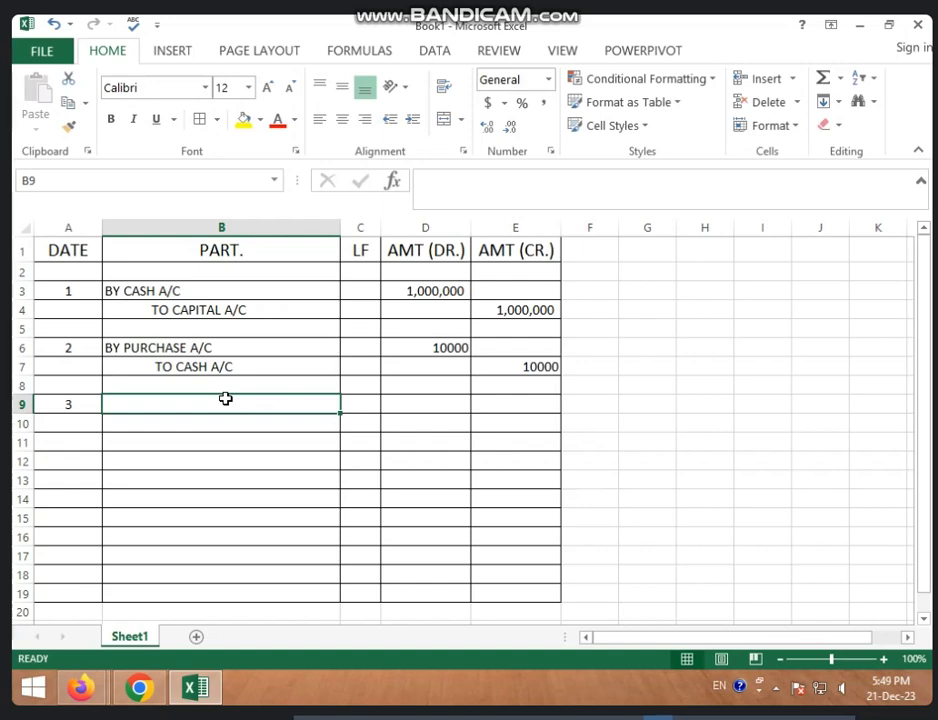
pyautogui.write('BYC')
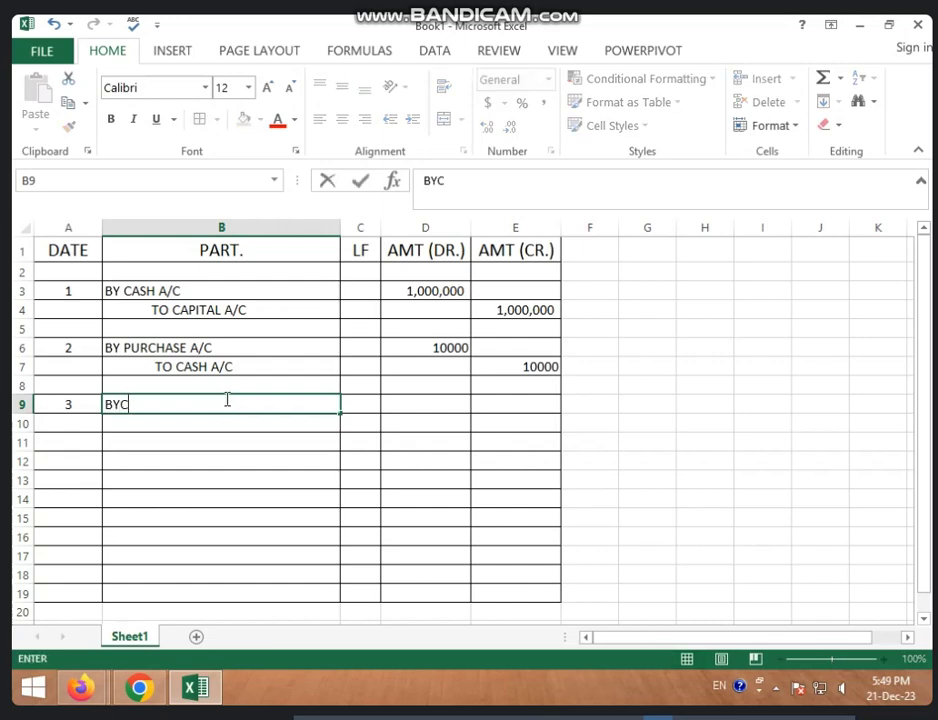
pyautogui.press('BackSpace')
pyautogui.write('CASH A/C')
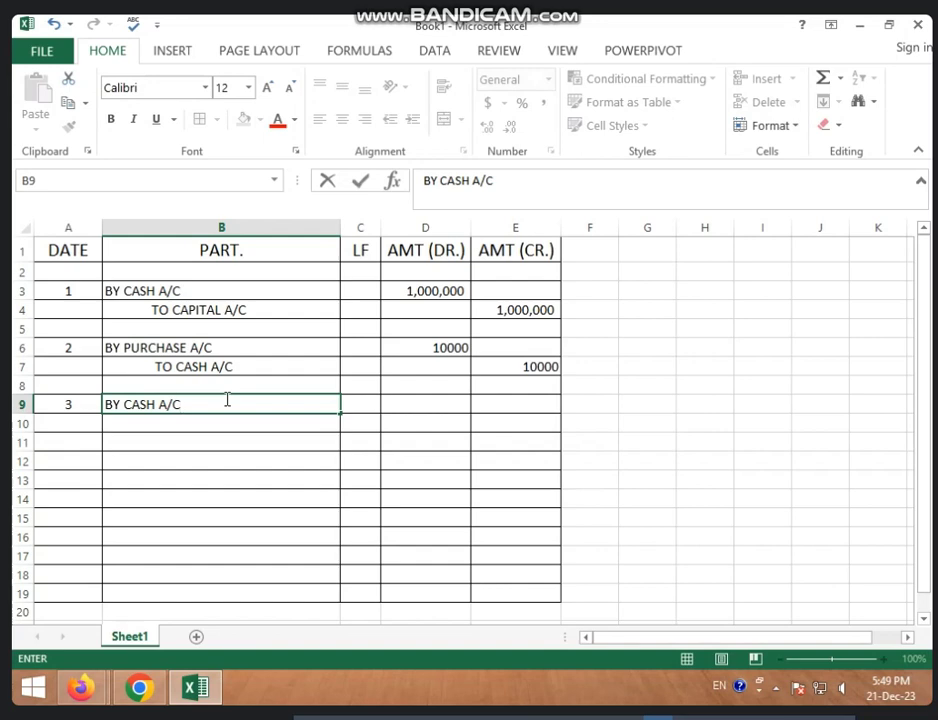
# Step: Enter the debit amount 15000 in cell D9 and the particulars TO SALES A/C in B10, indented with leading spaces
pyautogui.click(442, 400)
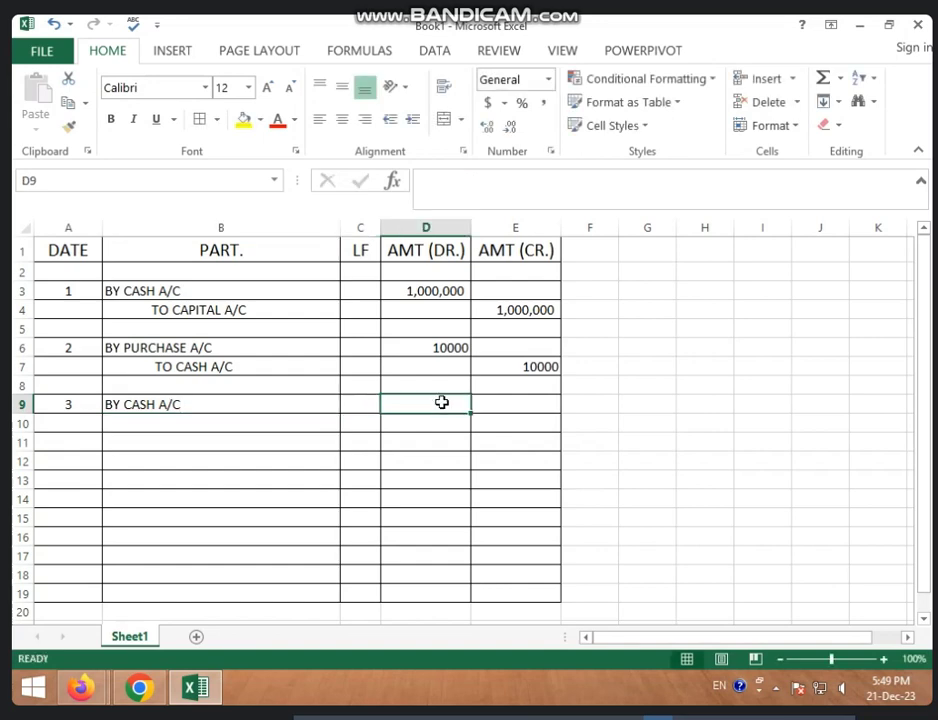
pyautogui.write('15000')
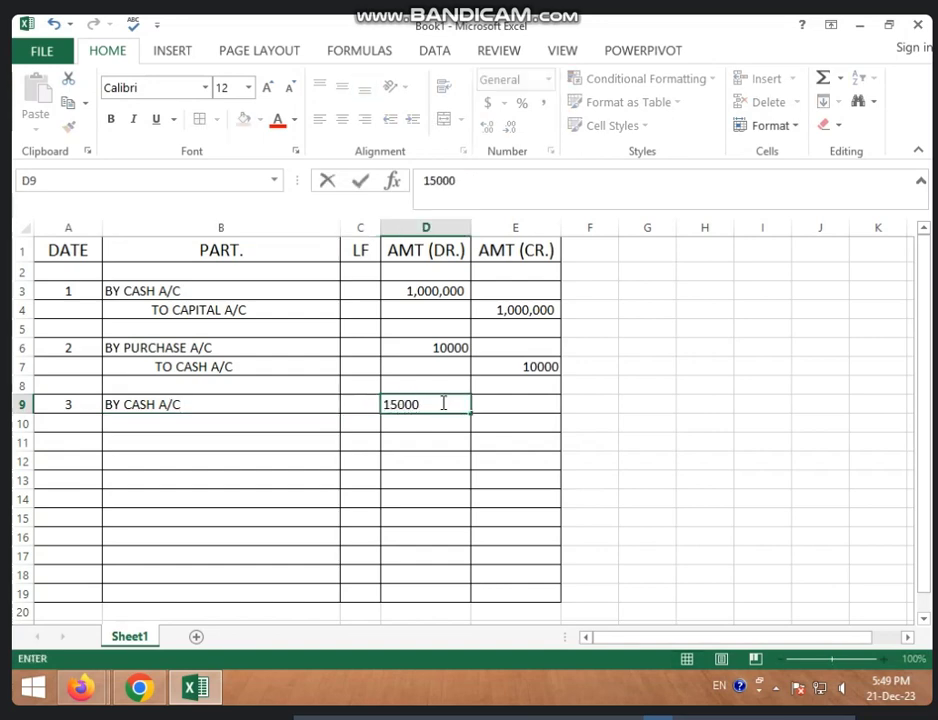
pyautogui.click(300, 421)
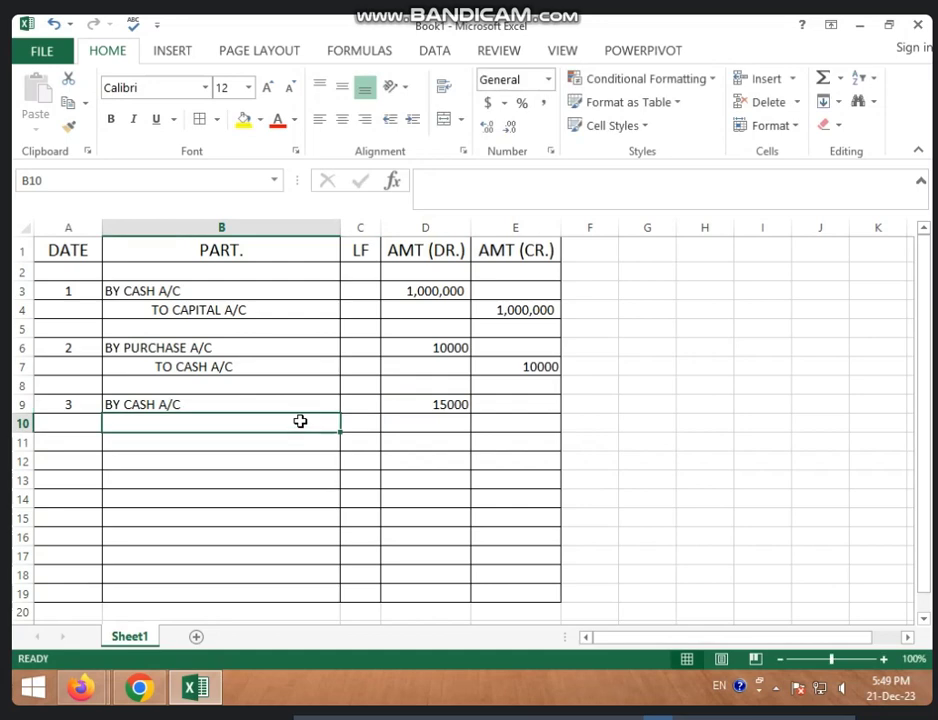
pyautogui.doubleClick(300, 421)
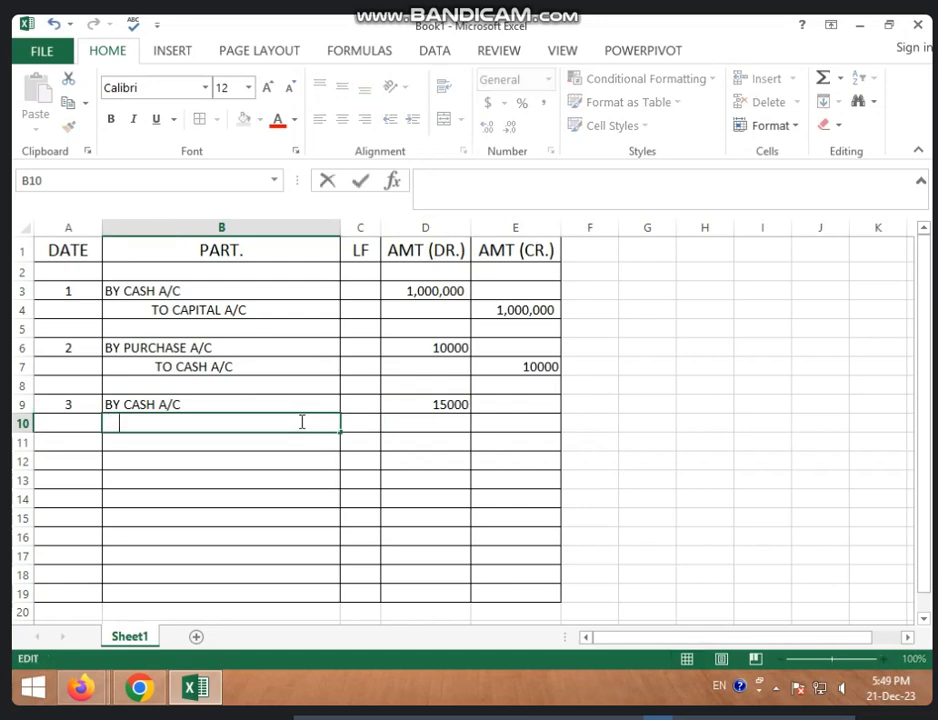
pyautogui.write('TO SALES A/C')
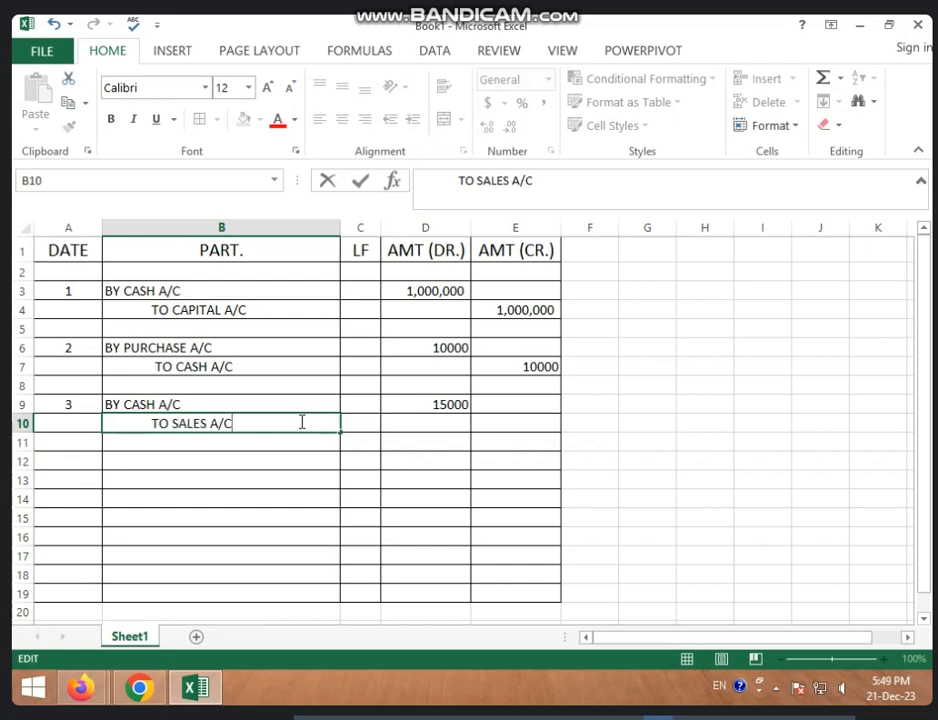
# Step: Enter the credit amount 15000 in cell E10 for the sales entry
pyautogui.click(515, 421)
pyautogui.write('10')
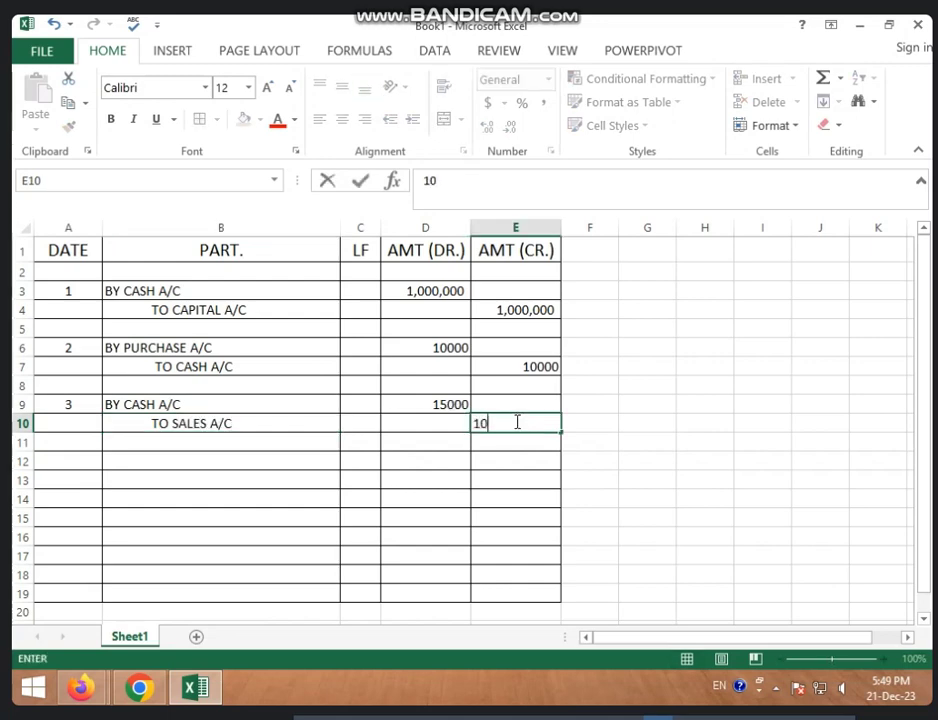
pyautogui.write('00')
pyautogui.press('BackSpace')
pyautogui.press('BackSpace')
pyautogui.press('BackSpace')
pyautogui.write('5000')
pyautogui.click(520, 487)
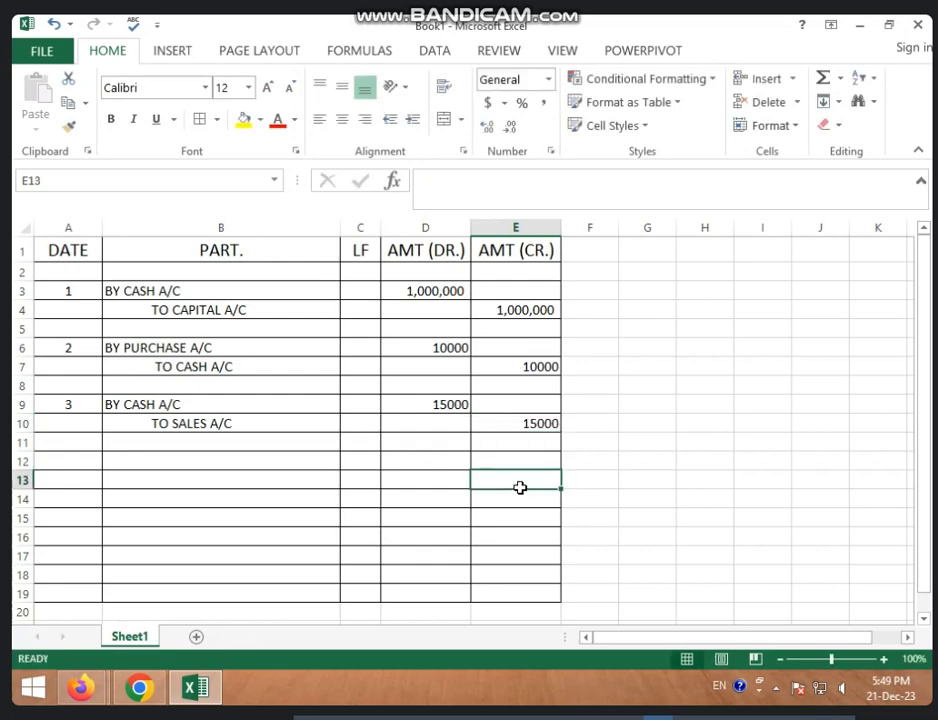
# Step: Center the contents of the debit and credit amount columns D and E
pyautogui.moveTo(425, 226); pyautogui.dragTo(500, 230)
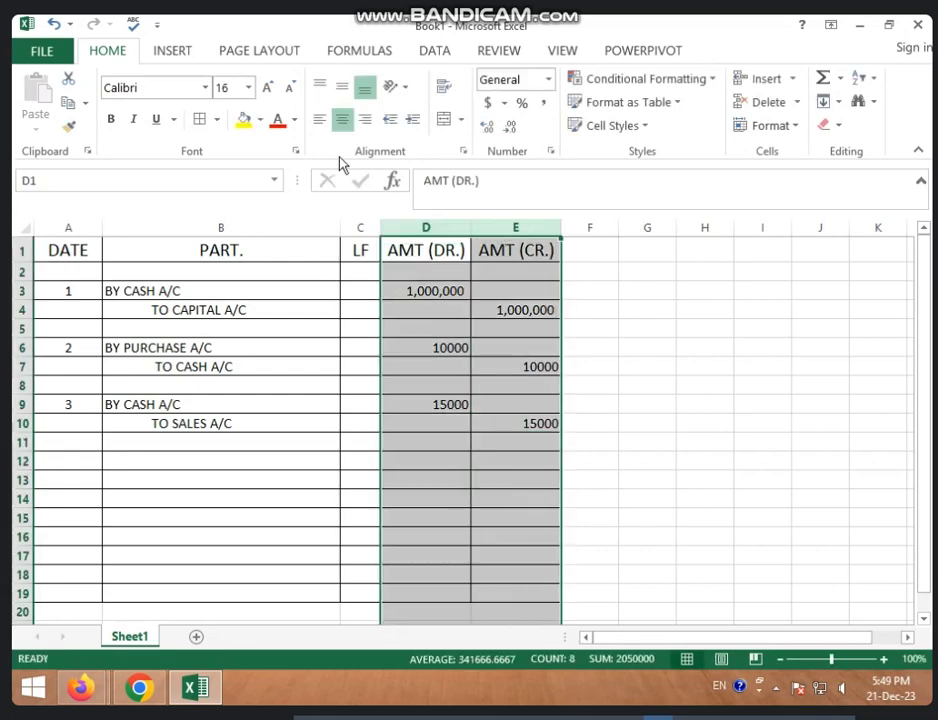
pyautogui.click(375, 275)
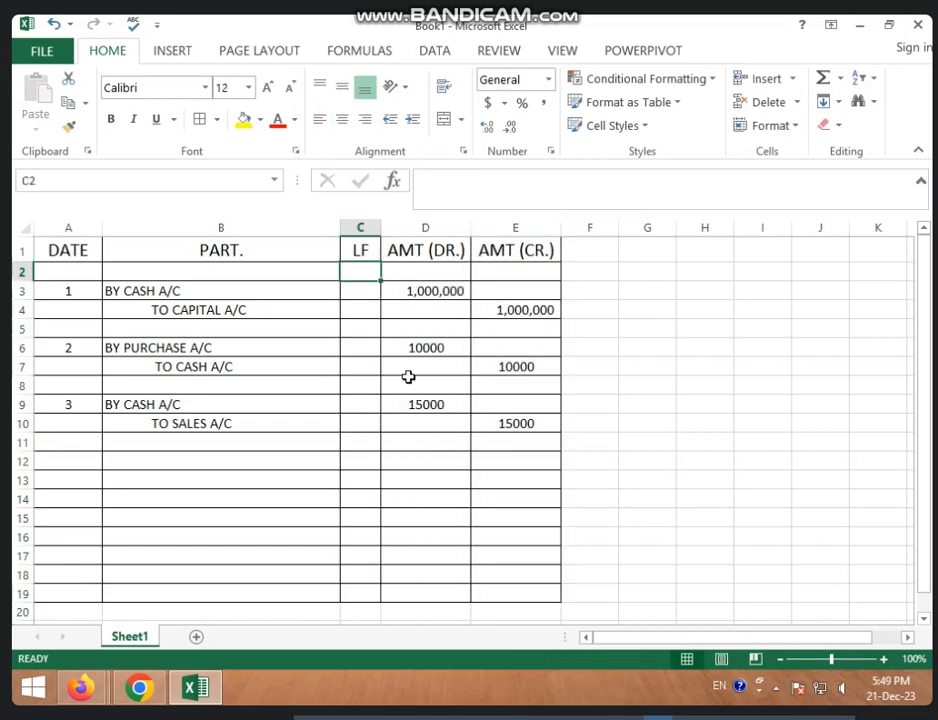
# Step: Start the fourth journal entry in row 12 with 4 in the date column and BY RENT A/C as particulars
pyautogui.click(92, 462)
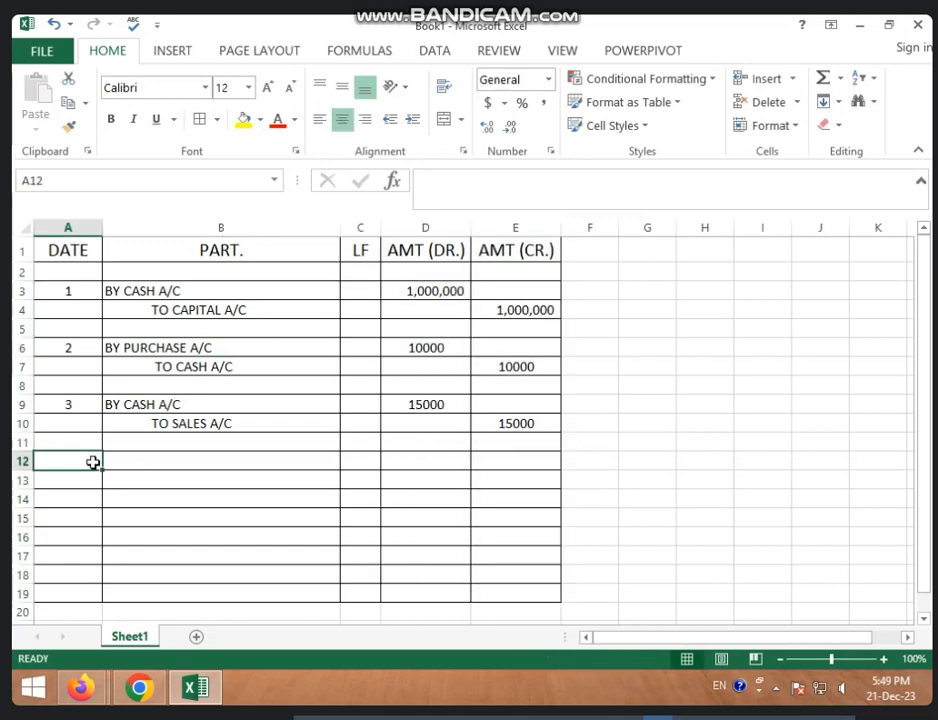
pyautogui.write('4')
pyautogui.click(128, 462)
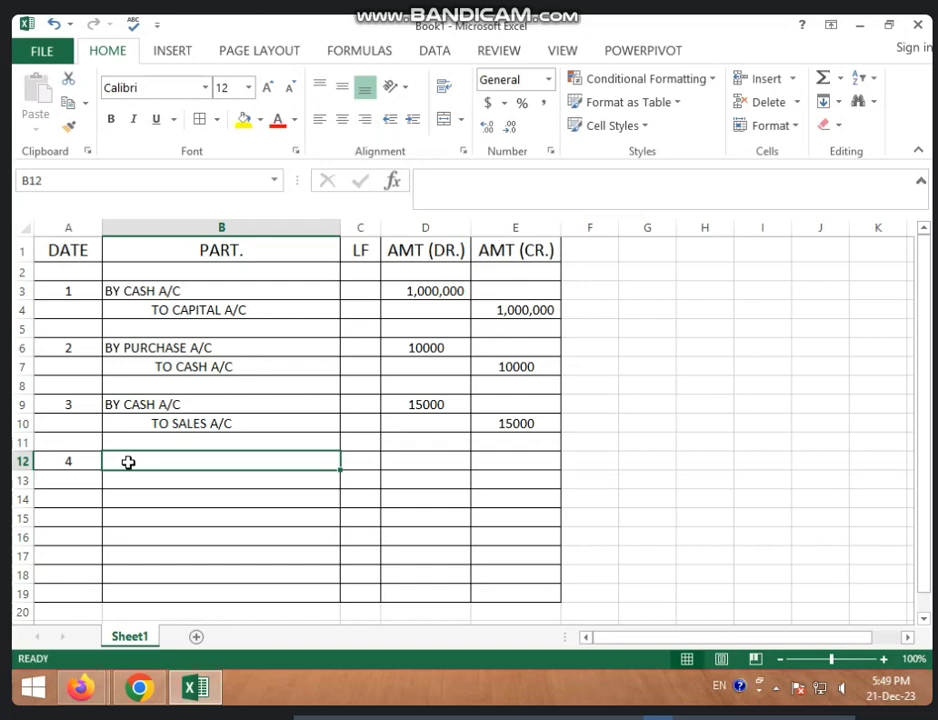
pyautogui.write('B')
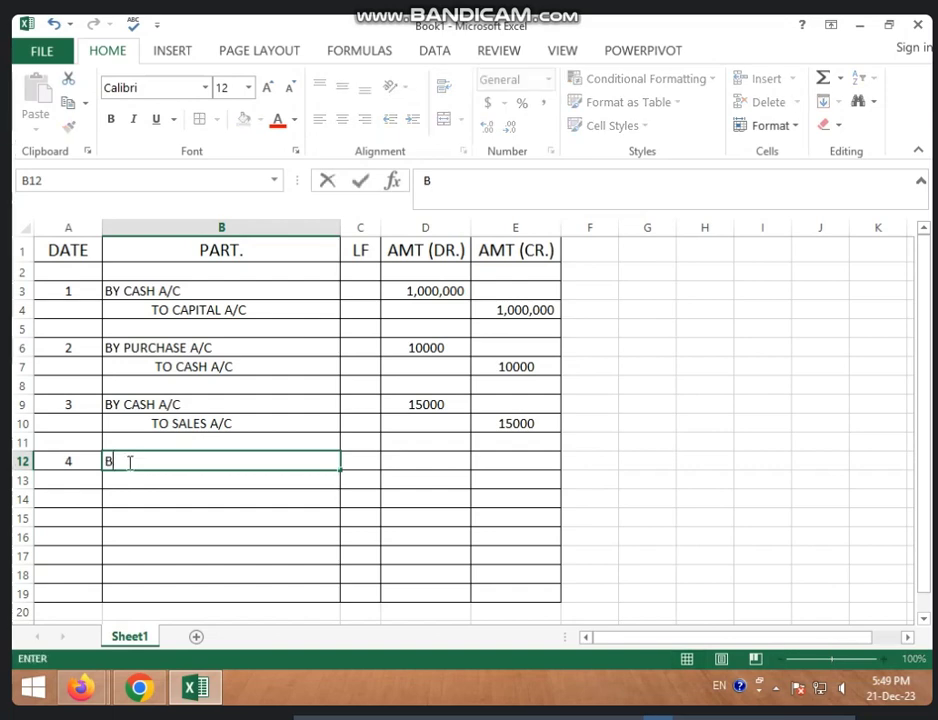
pyautogui.write('Y RENT A/C')
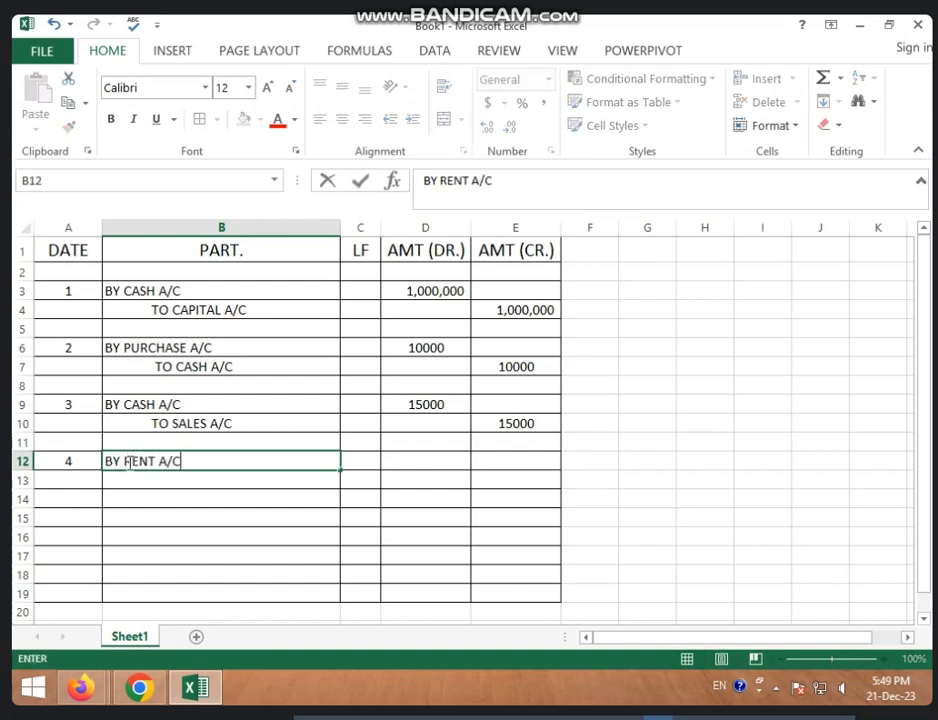
# Step: Enter the debit amount 10000 in cell D12 for the rent entry
pyautogui.press('Tab')
pyautogui.press('Tab')
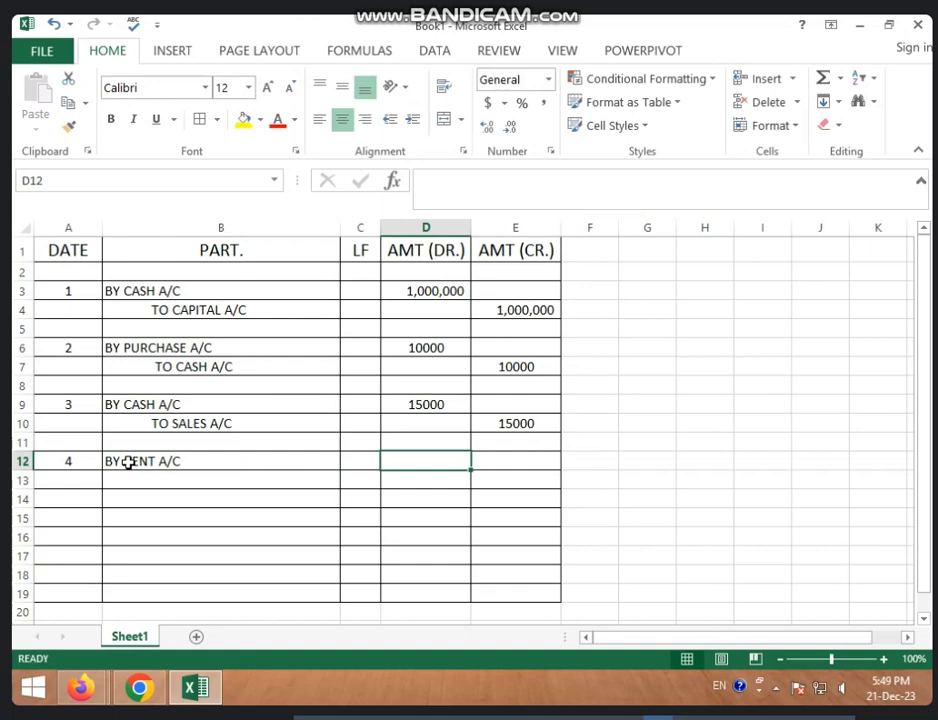
pyautogui.write('10000')
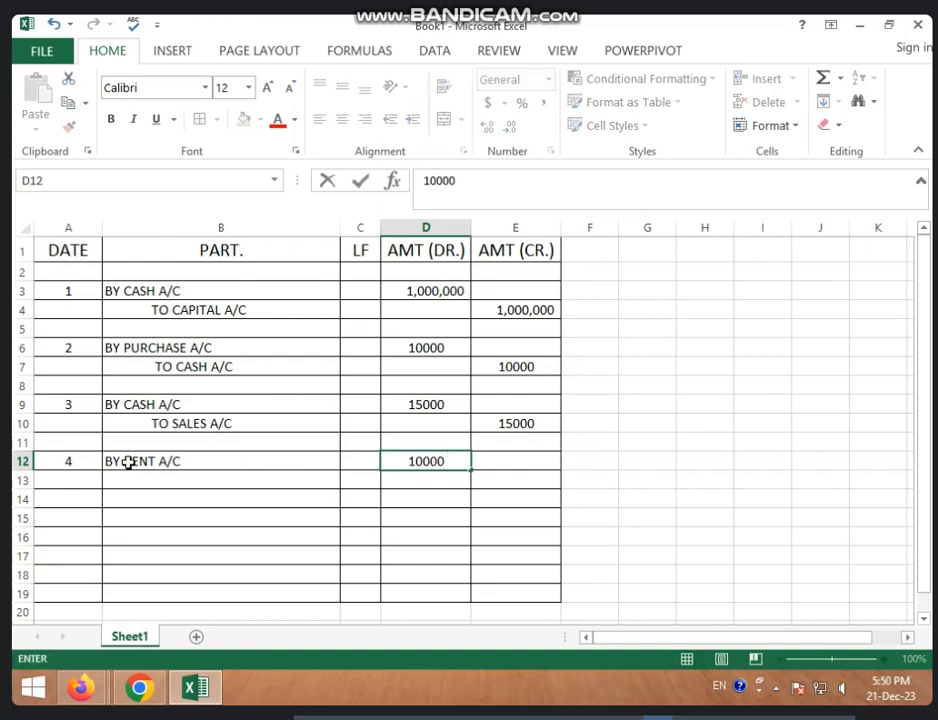
# Step: Enter the indented particulars TO CASH A/C in cell B13 with the credit amount 10000 in E13
pyautogui.click(179, 472)
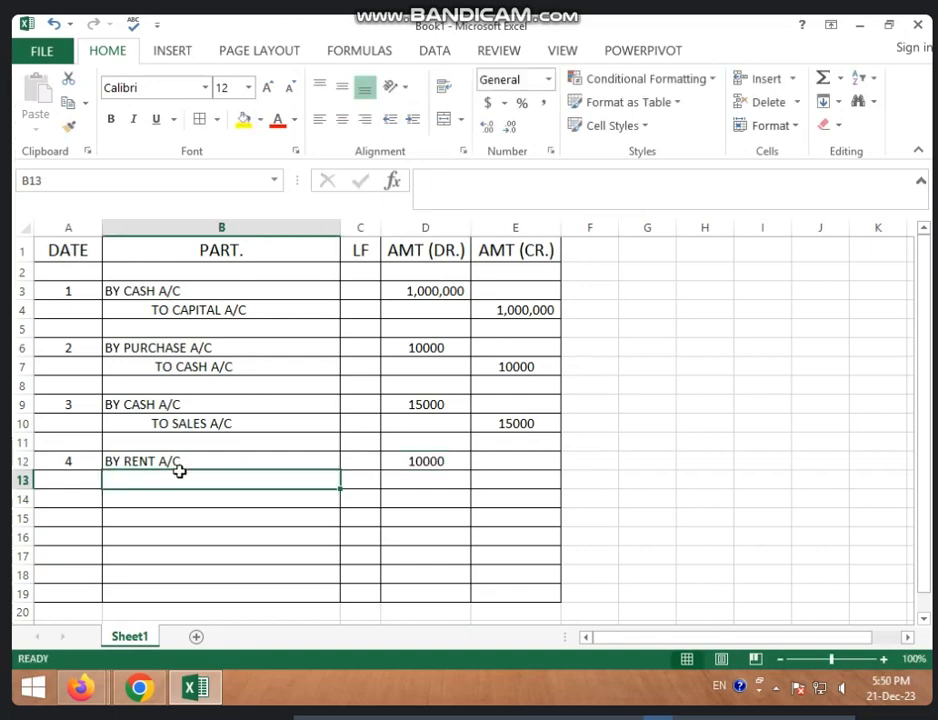
pyautogui.doubleClick(180, 473)
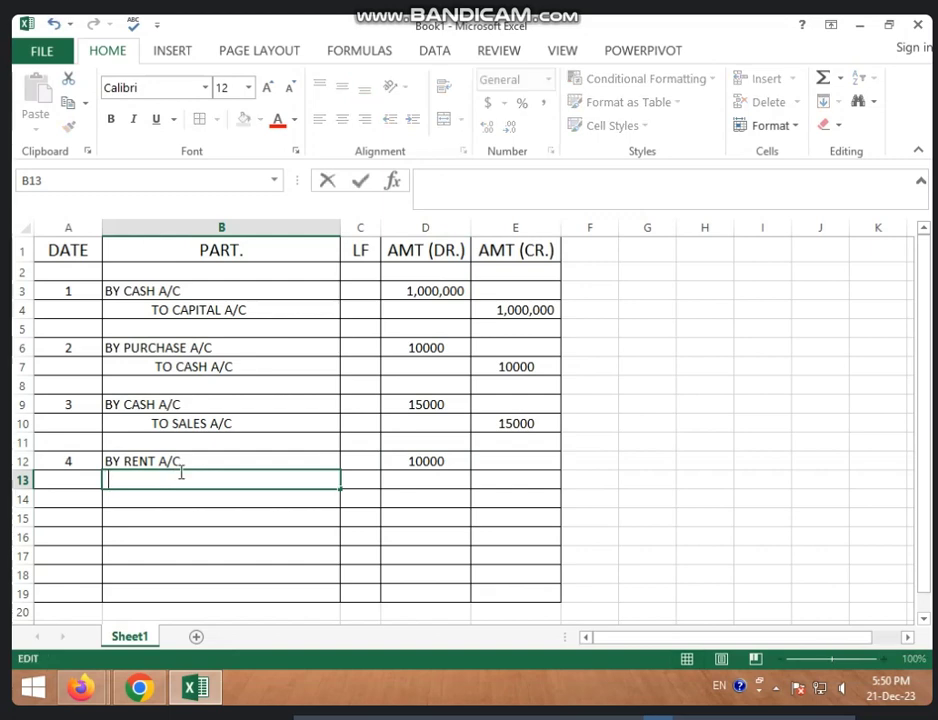
pyautogui.write('TO CASH A/C')
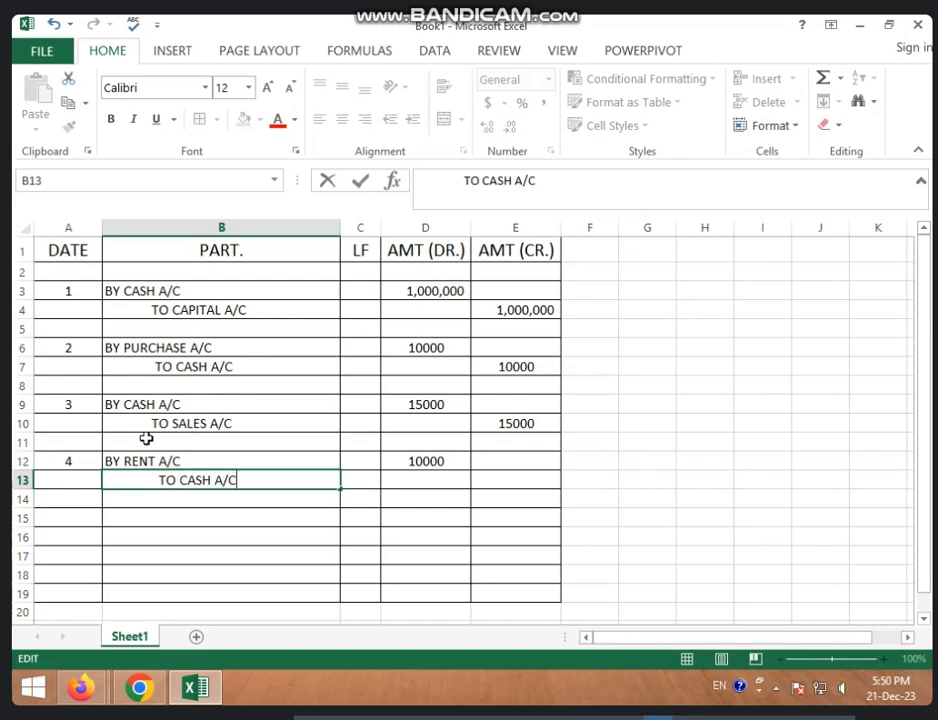
pyautogui.click(514, 485)
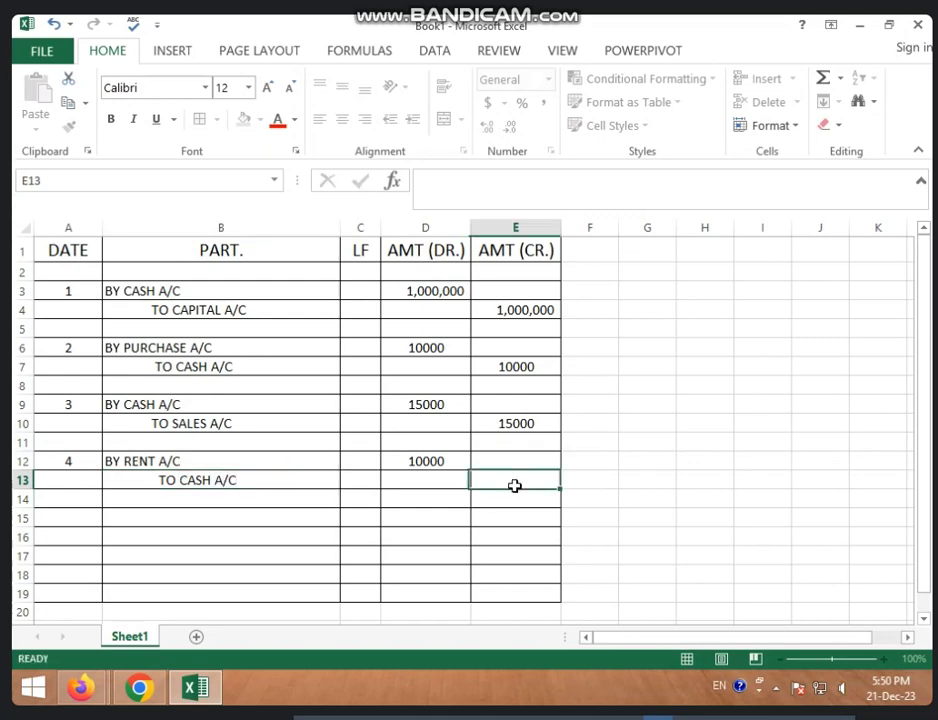
pyautogui.write('10000')
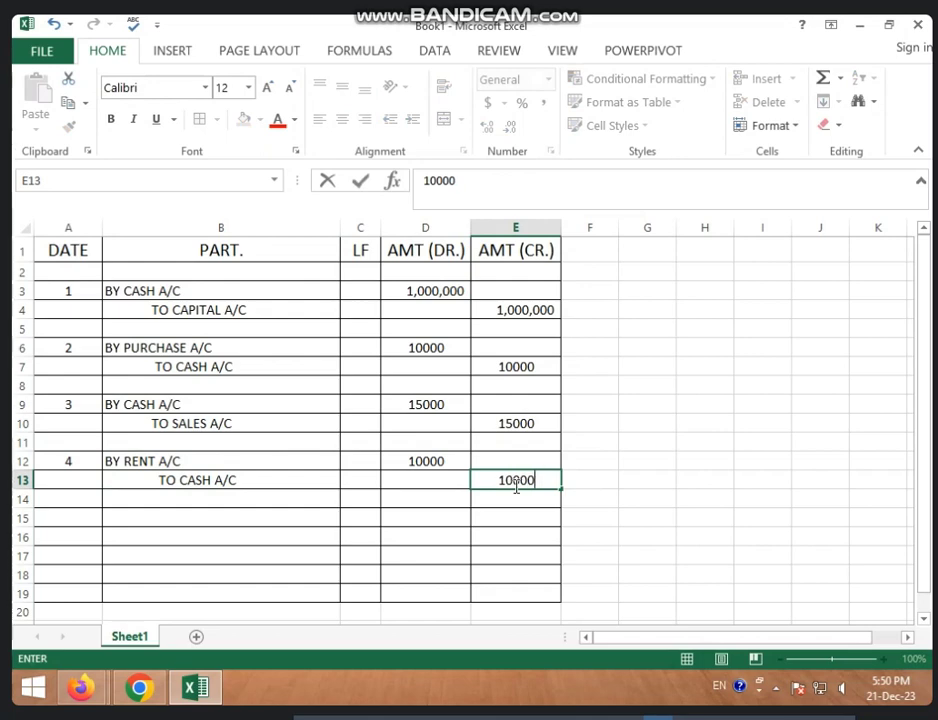
pyautogui.click(64, 521)
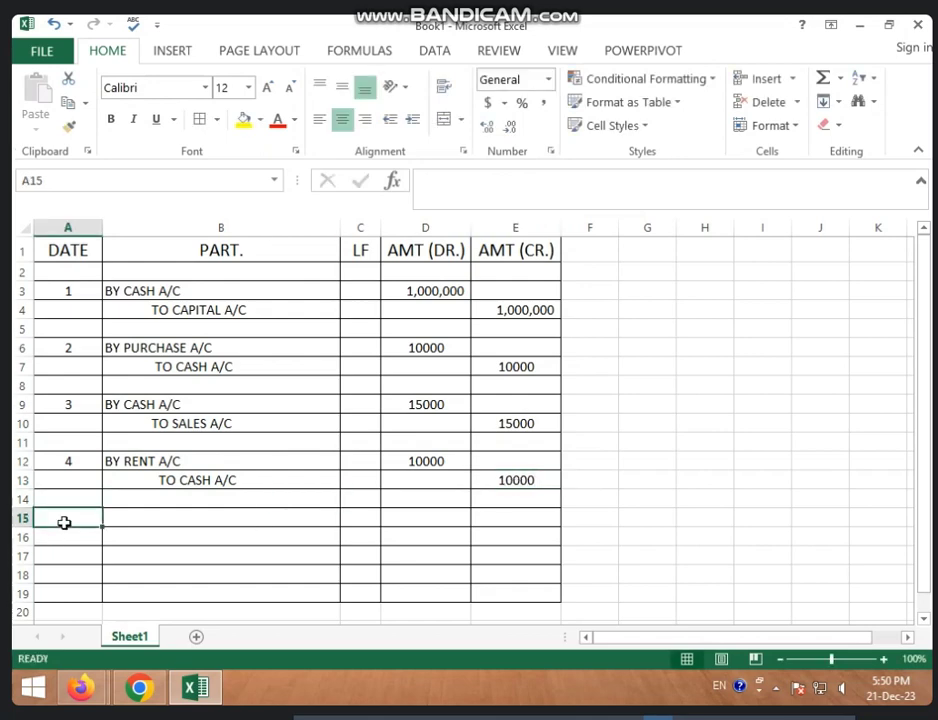
pyautogui.write('8')
pyautogui.click(168, 515)
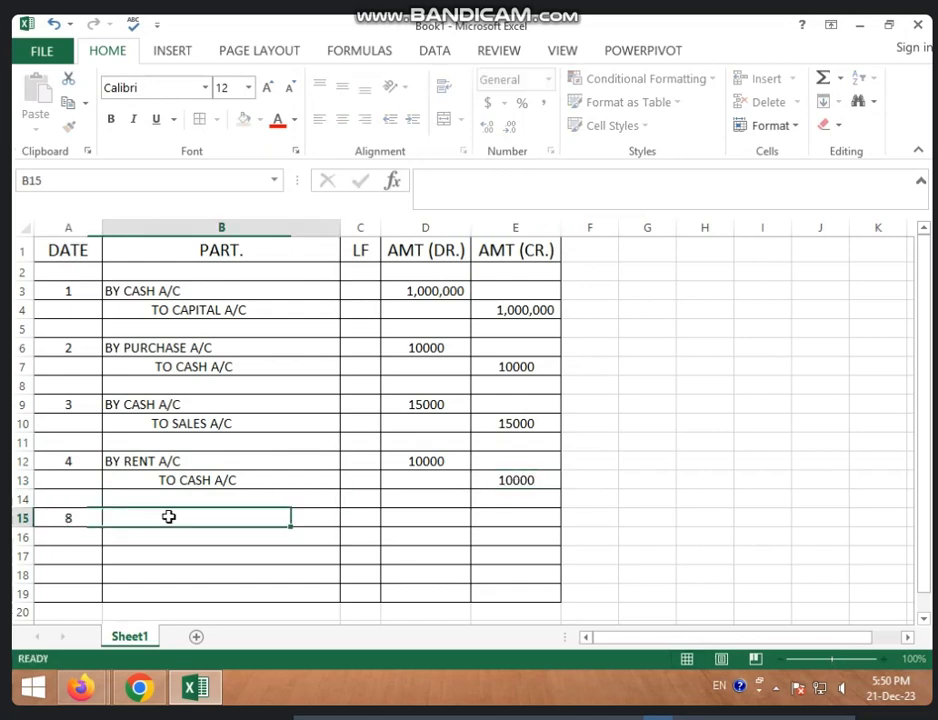
# Step: Set the date of the fifth journal entry in cell A15 to 5
pyautogui.click(75, 514)
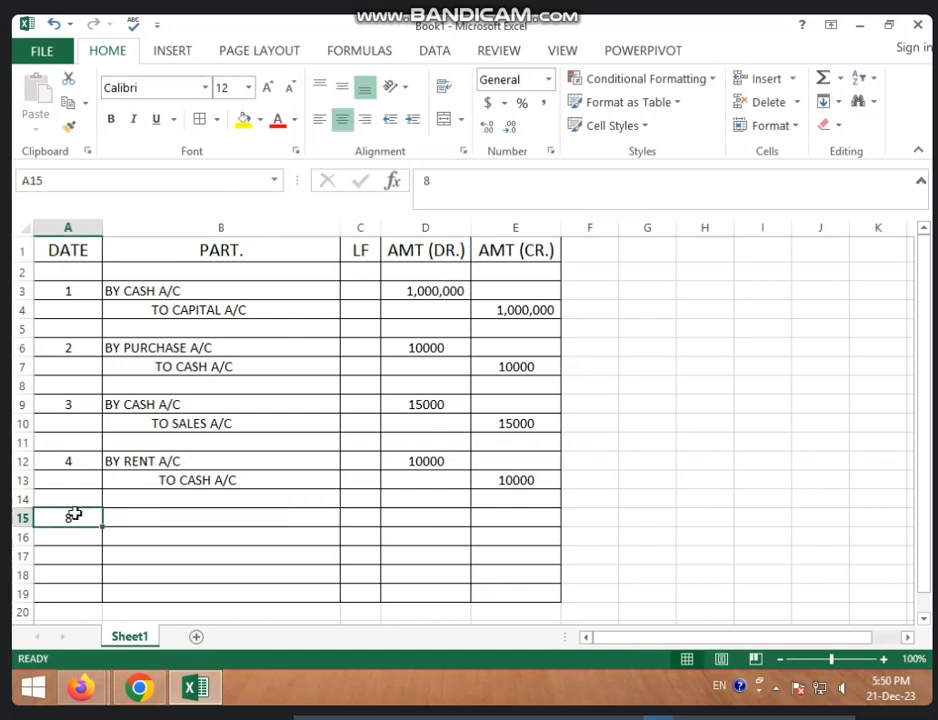
pyautogui.write('5')
pyautogui.click(193, 534)
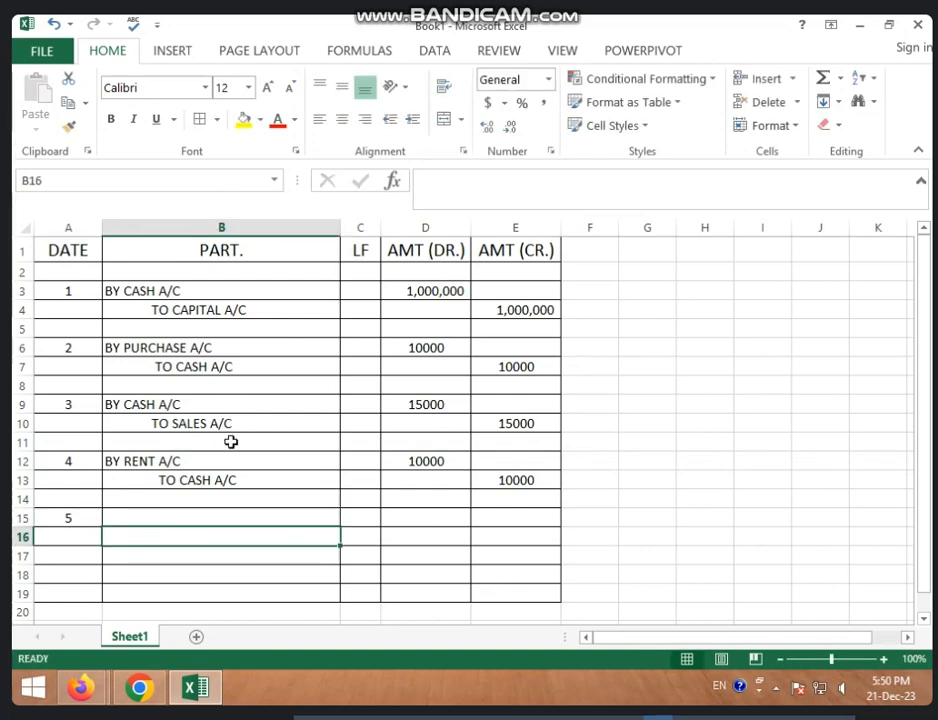
pyautogui.click(224, 517)
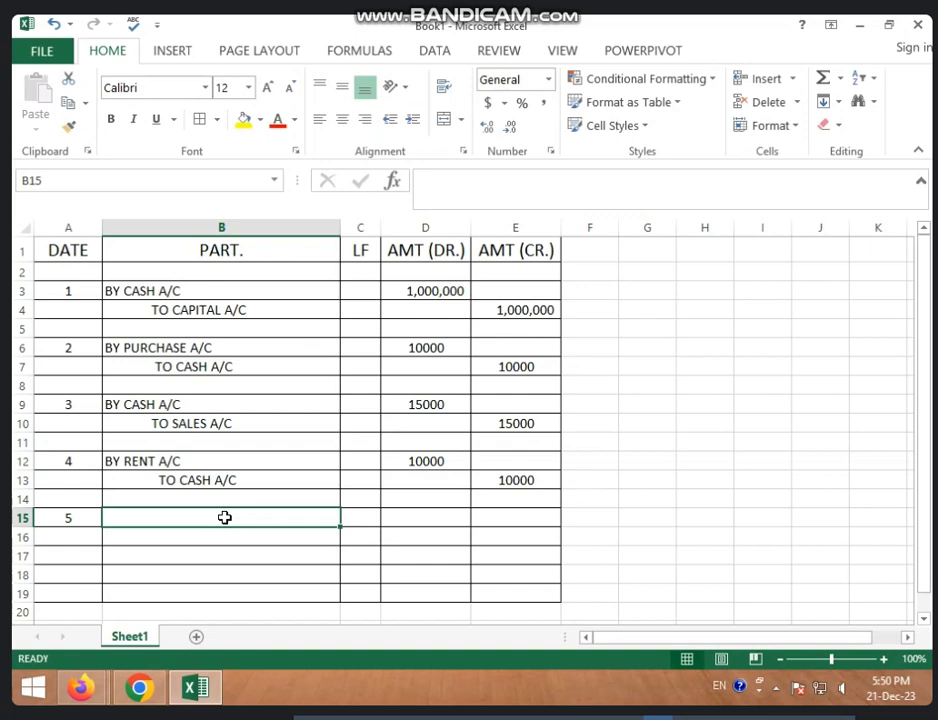
pyautogui.write('C')
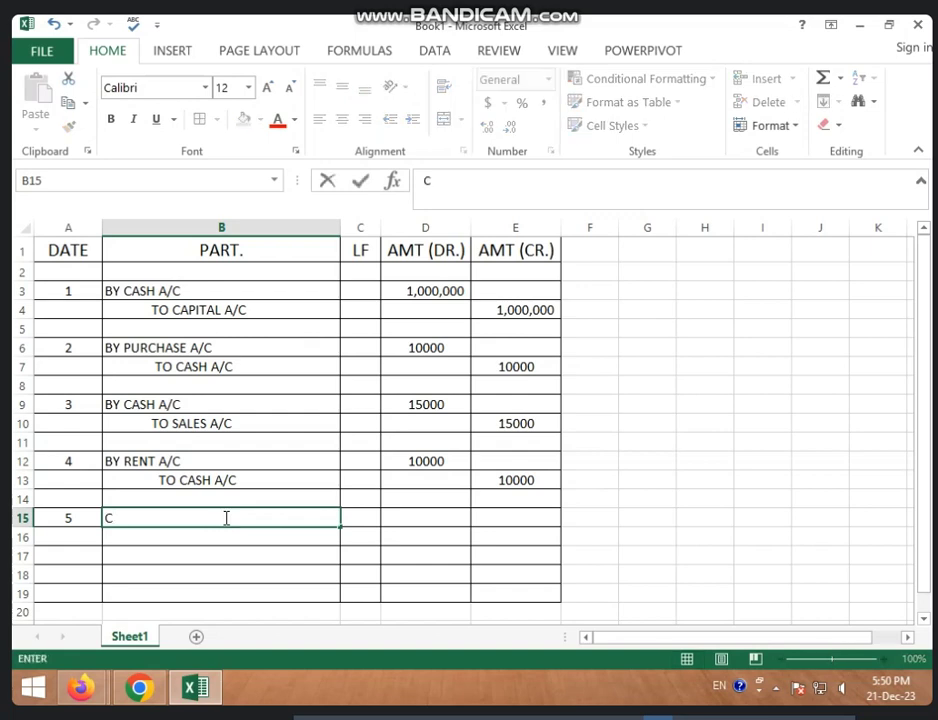
pyautogui.write('OMM')
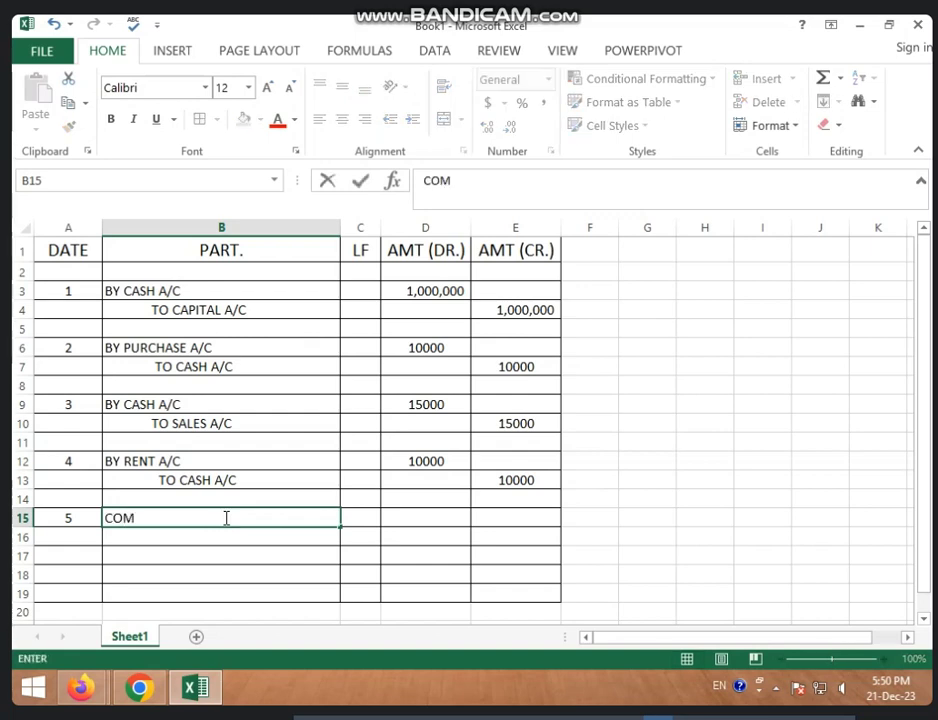
pyautogui.press('BackSpace')
pyautogui.press('BackSpace')
pyautogui.press('BackSpace')
pyautogui.press('BackSpace')
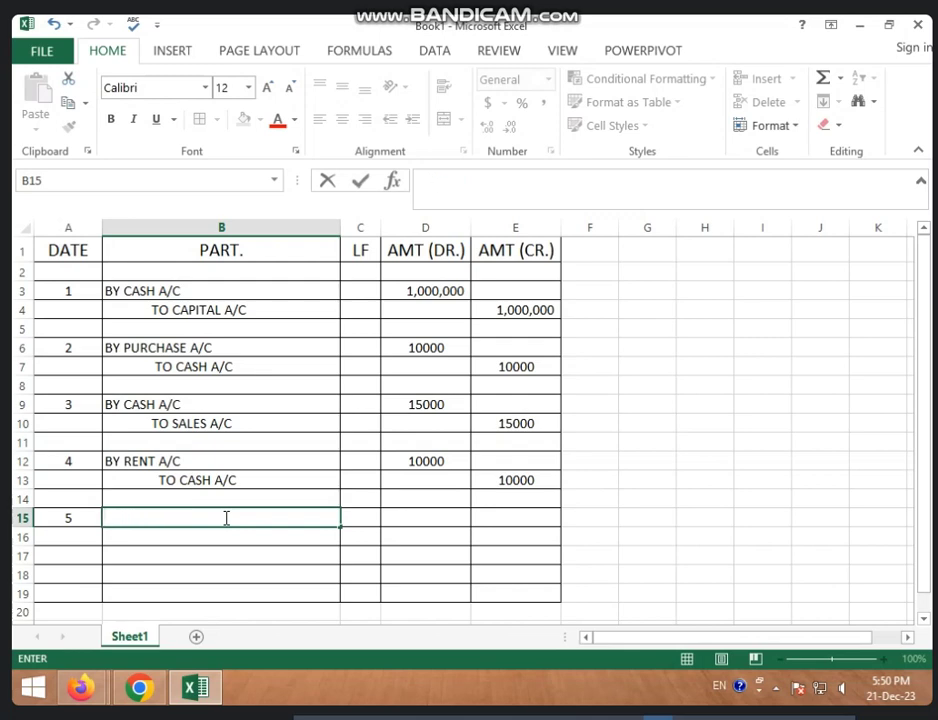
# Step: Enter the particulars BY COMMISSION A/C in cell B15 with the debit amount 9000 in D15
pyautogui.write('BY COMMISSION A/C')
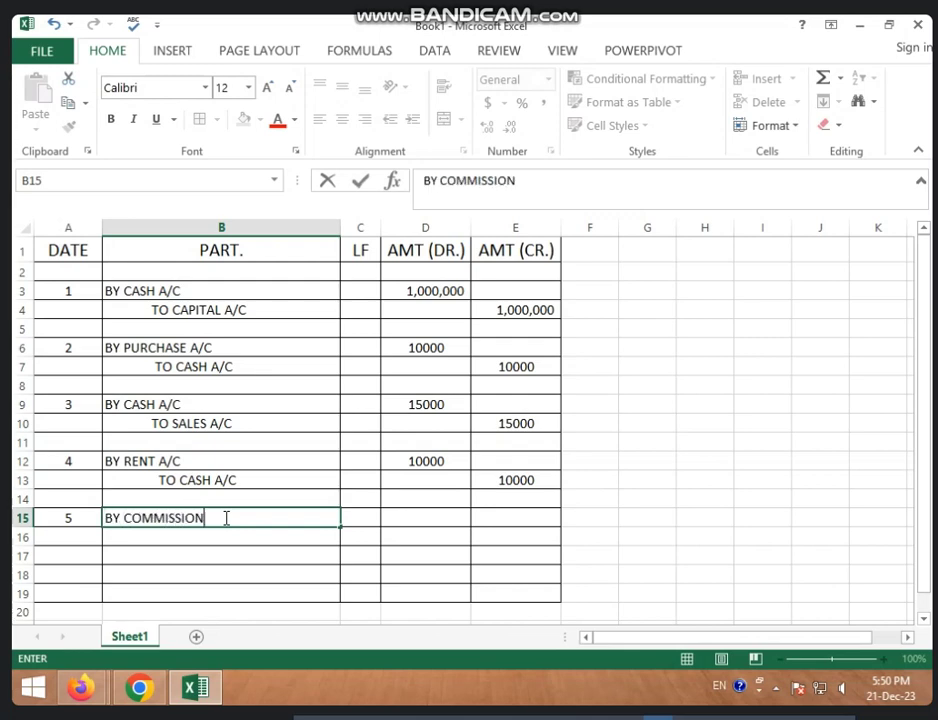
pyautogui.press('Tab')
pyautogui.press('Tab')
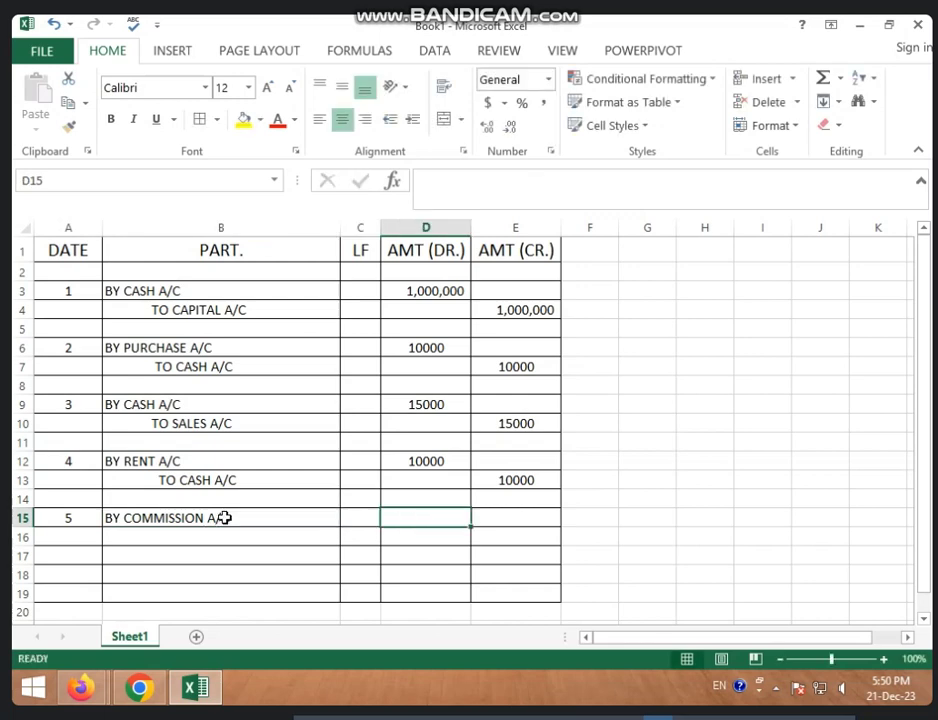
pyautogui.write('9000')
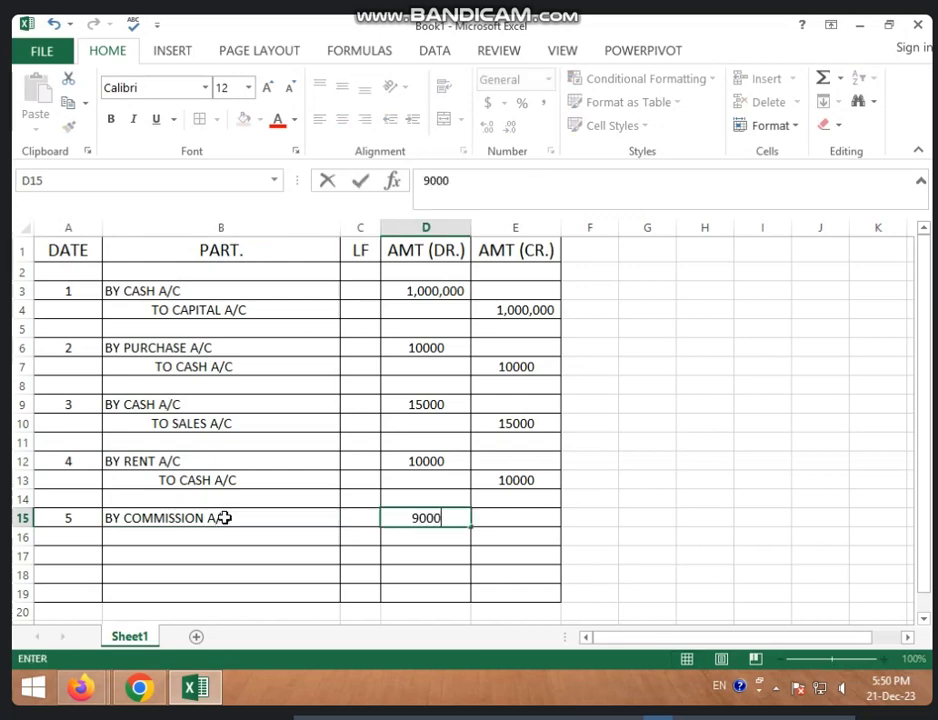
pyautogui.press('Tab')
# Step: Enter the credit amount 9000 in cell E16 and the indented particulars TO BANK A/C in B16
pyautogui.press('Down')
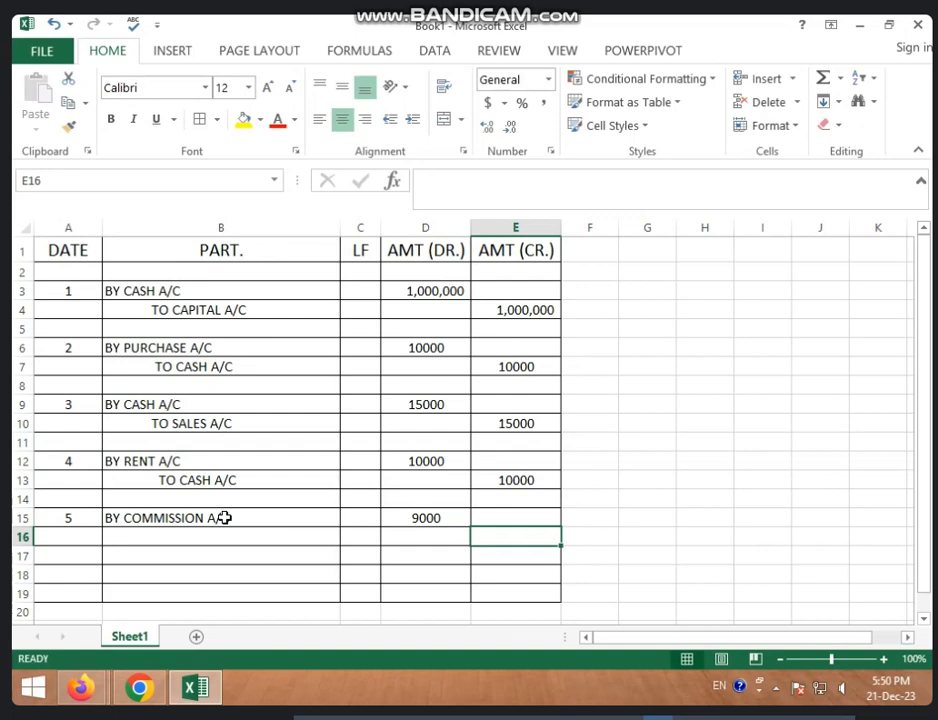
pyautogui.write('9000')
pyautogui.press('Left')
pyautogui.press('Left')
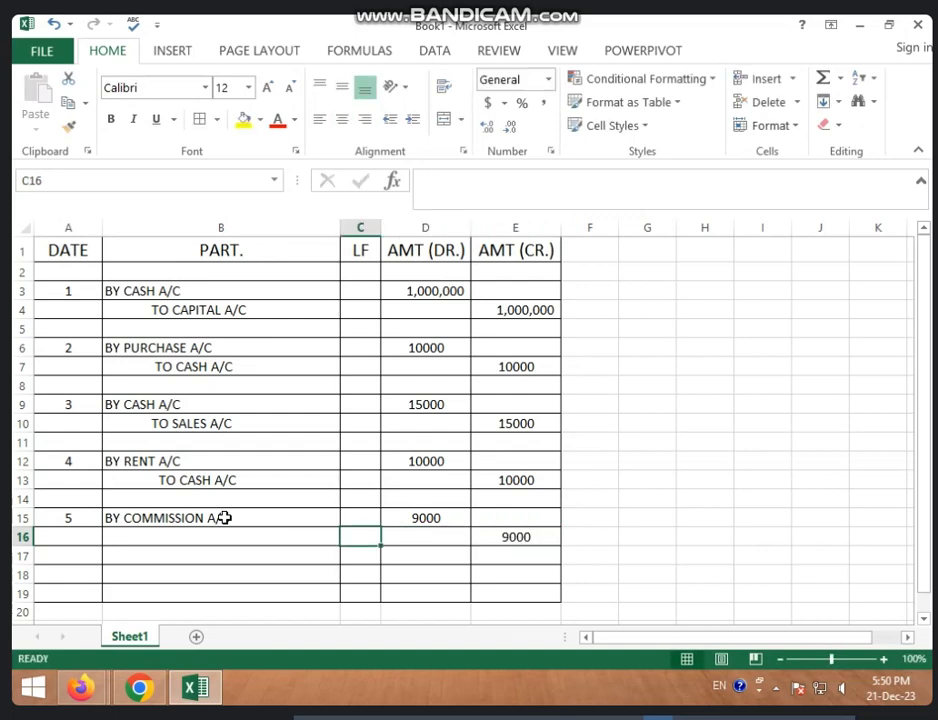
pyautogui.press('Left')
pyautogui.press('F2')
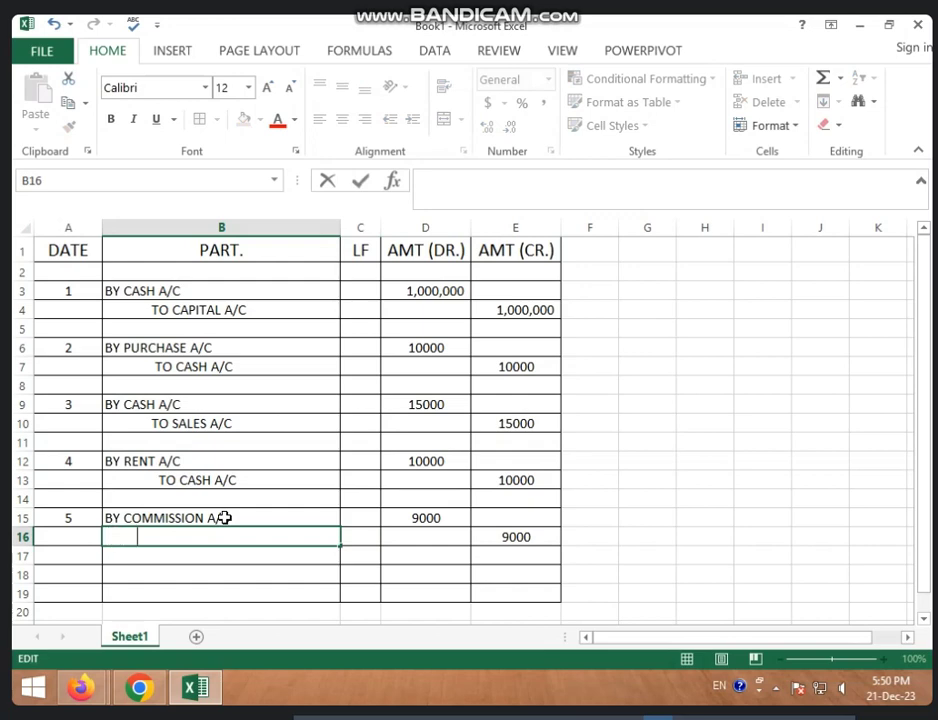
pyautogui.write('TO BANK A/C')
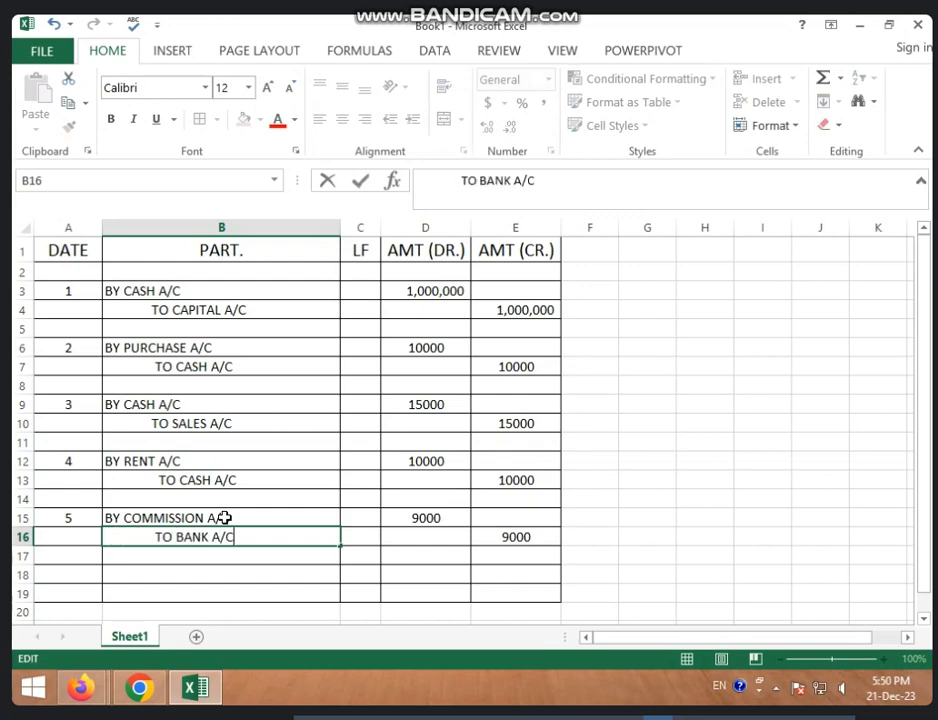